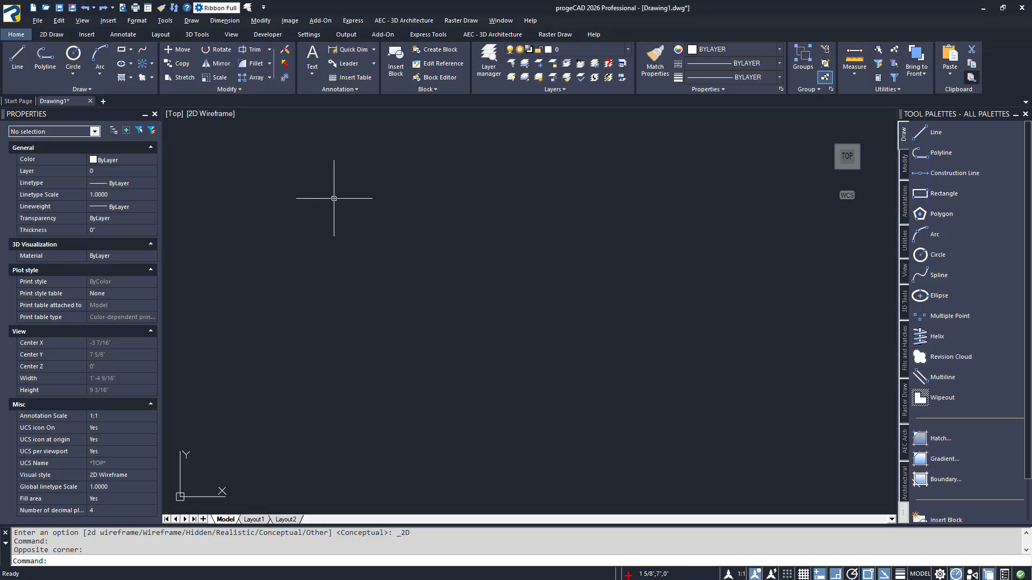
# Switch the ribbon to the 3D Tools tab.
pyautogui.click(207, 36)
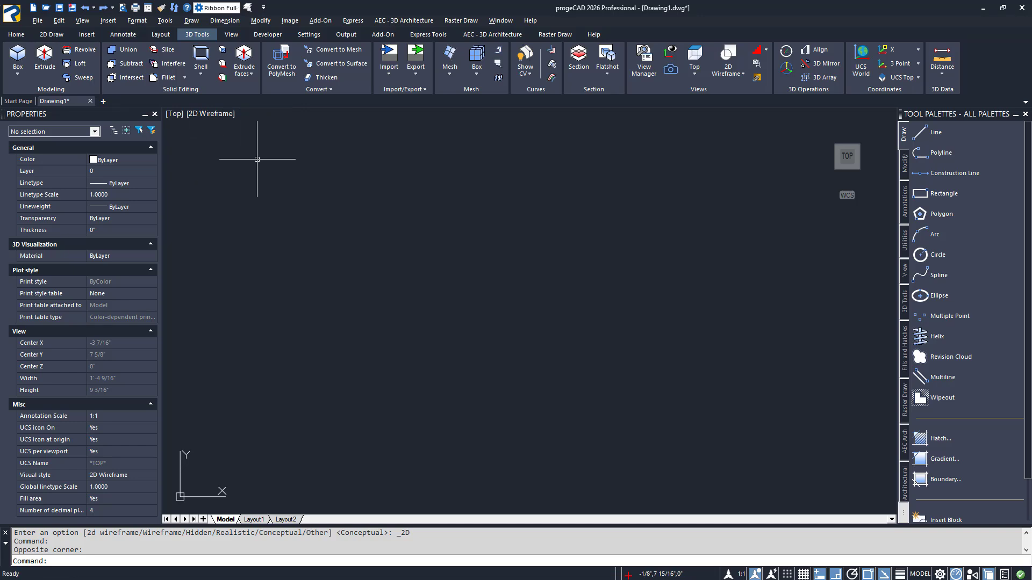
# Set the viewport to SW Isometric view and Conceptual visual style.
pyautogui.click(179, 116)
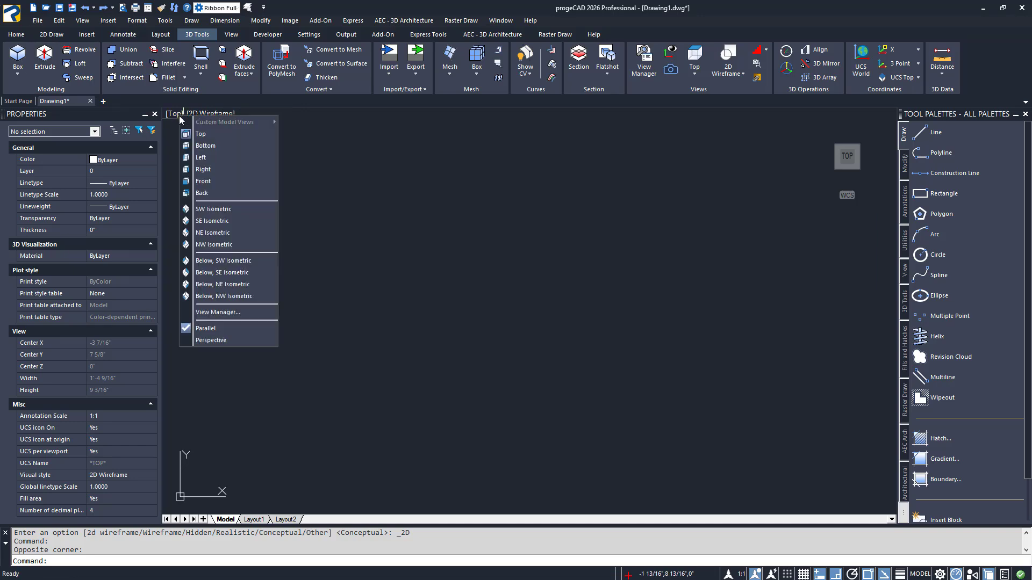
pyautogui.click(210, 209)
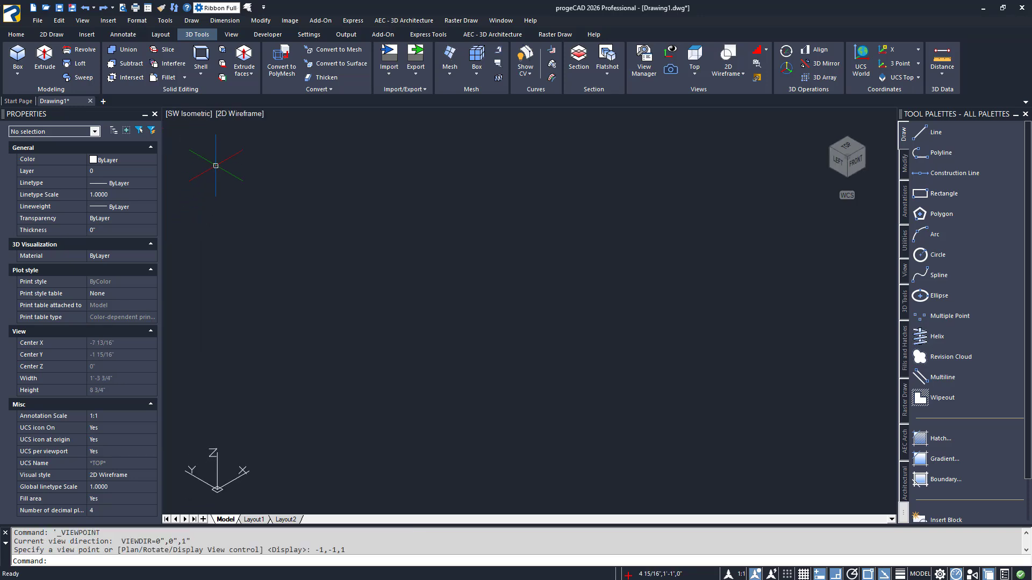
pyautogui.click(234, 115)
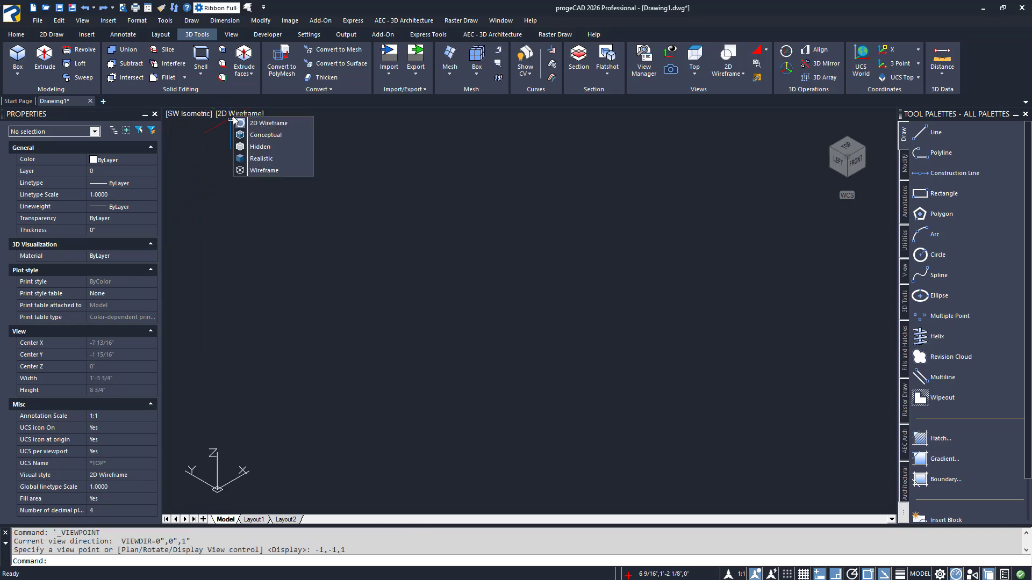
pyautogui.click(242, 135)
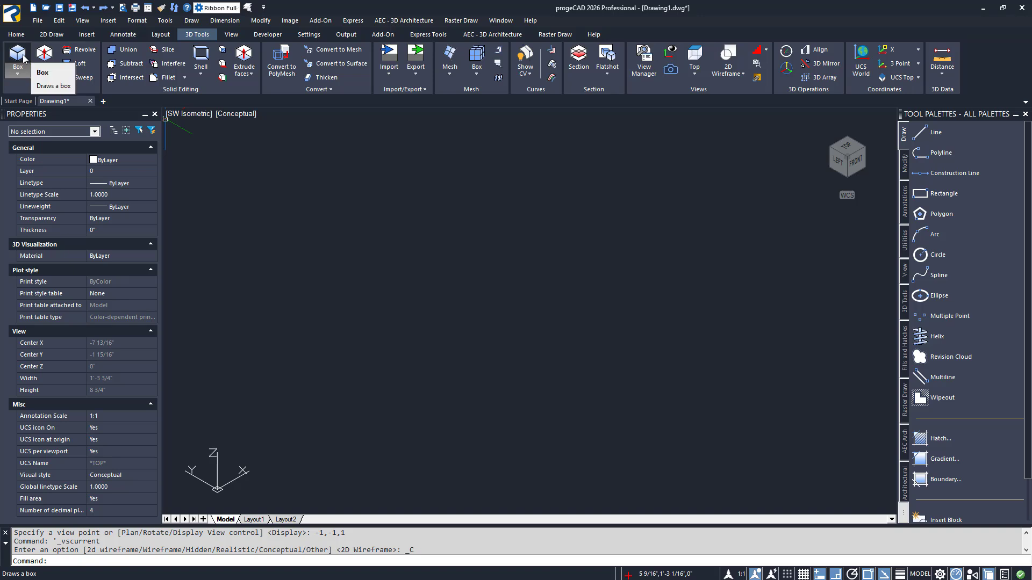
# Draw a 2 1/8 × 1 15/16 × 1 3/8 inch box solid near the centre and select it.
pyautogui.click(22, 56)
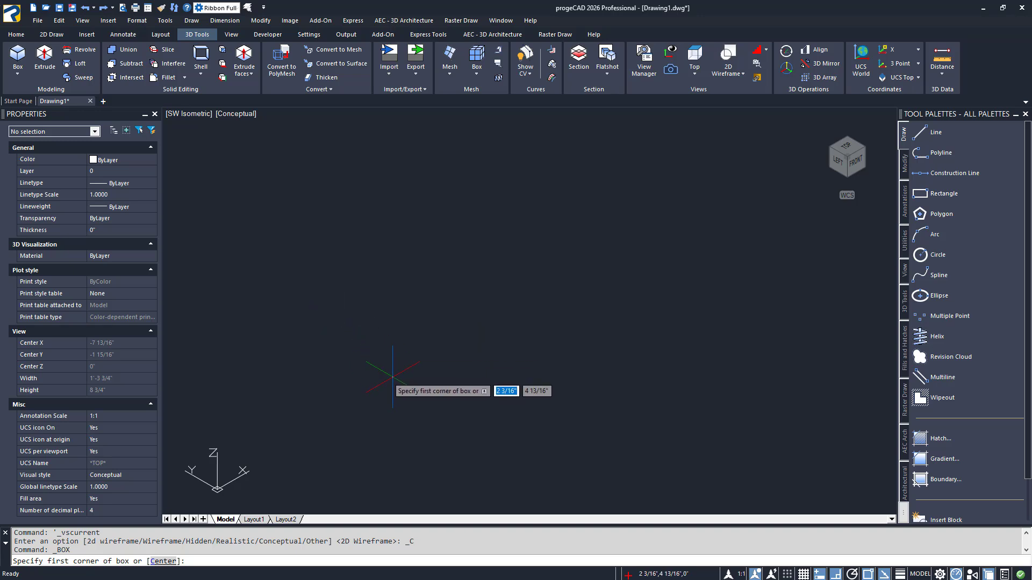
pyautogui.click(392, 376)
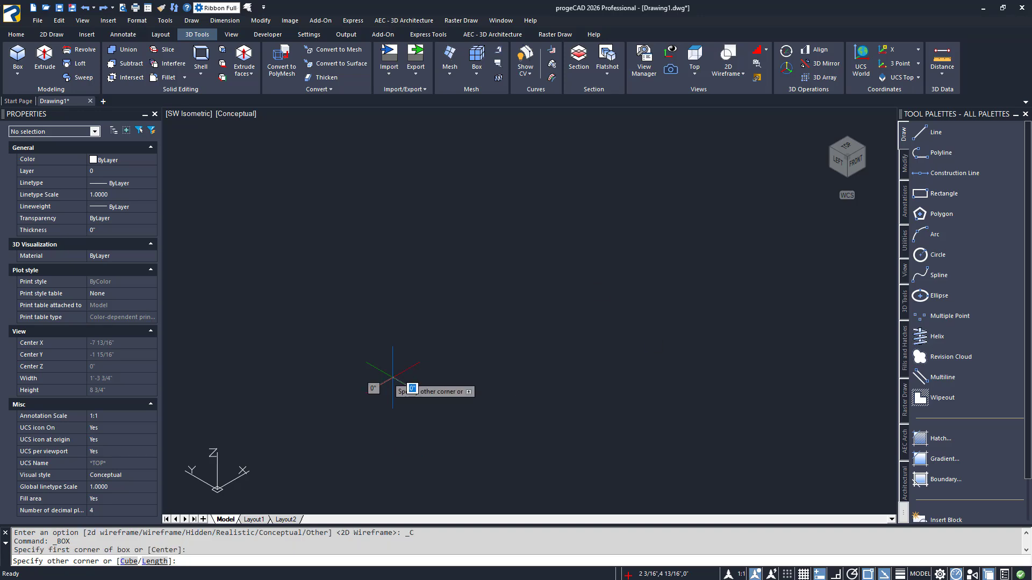
pyautogui.click(399, 301)
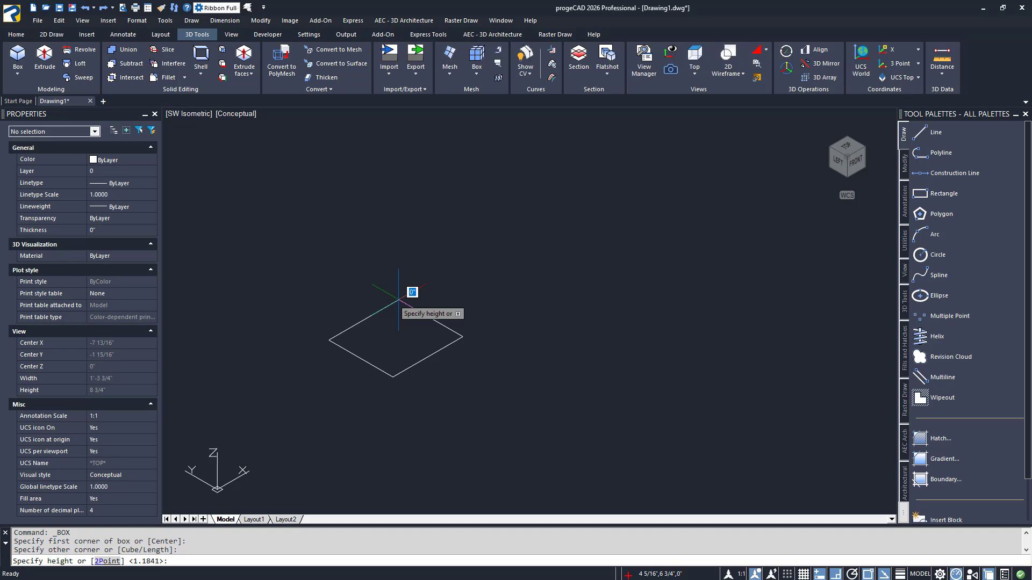
pyautogui.click(399, 253)
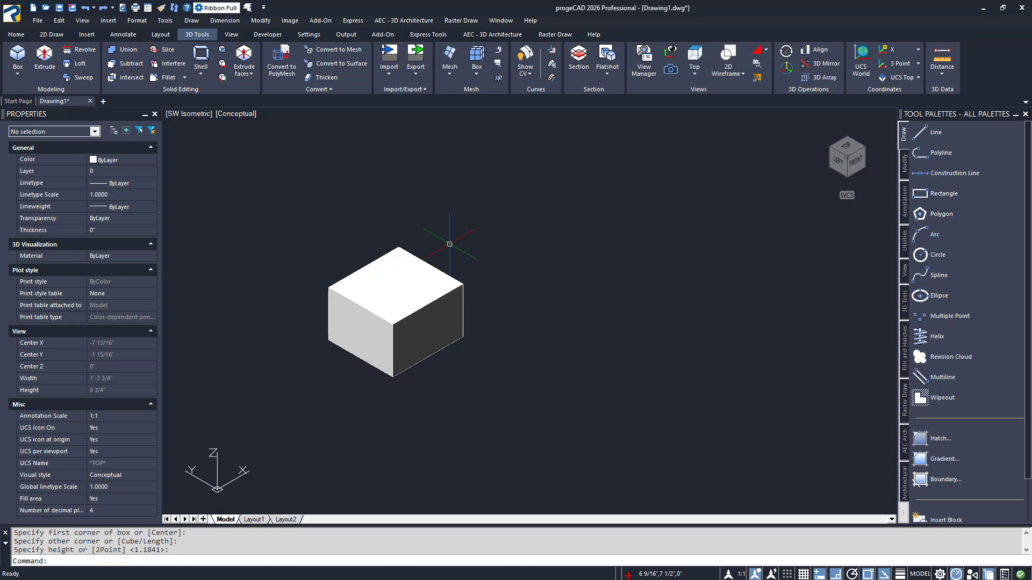
pyautogui.click(427, 263)
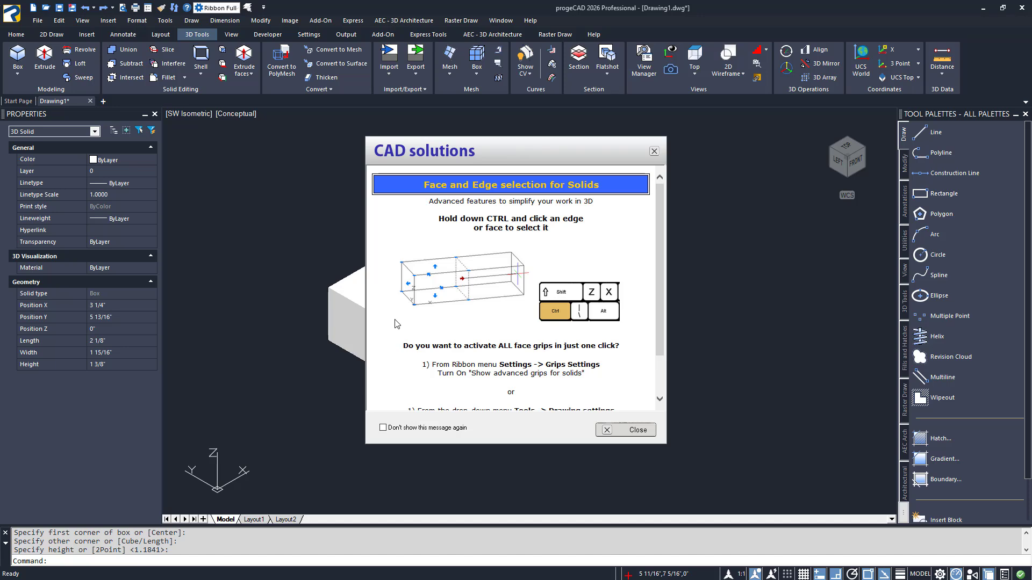
# Tick 'Don't show this message again' on the selection tip and close it.
pyautogui.scroll(-2, 397, 323)
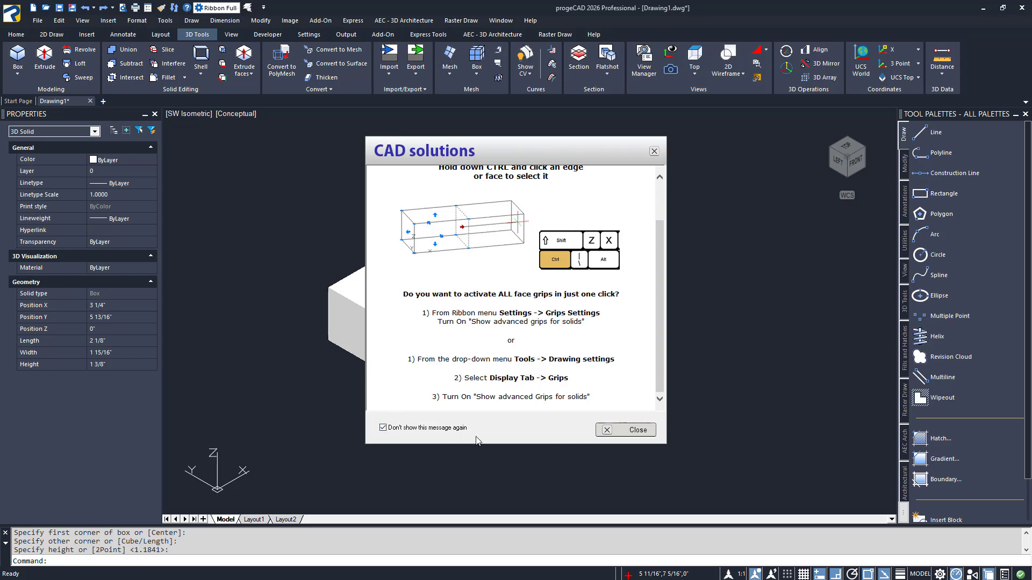
pyautogui.click(630, 431)
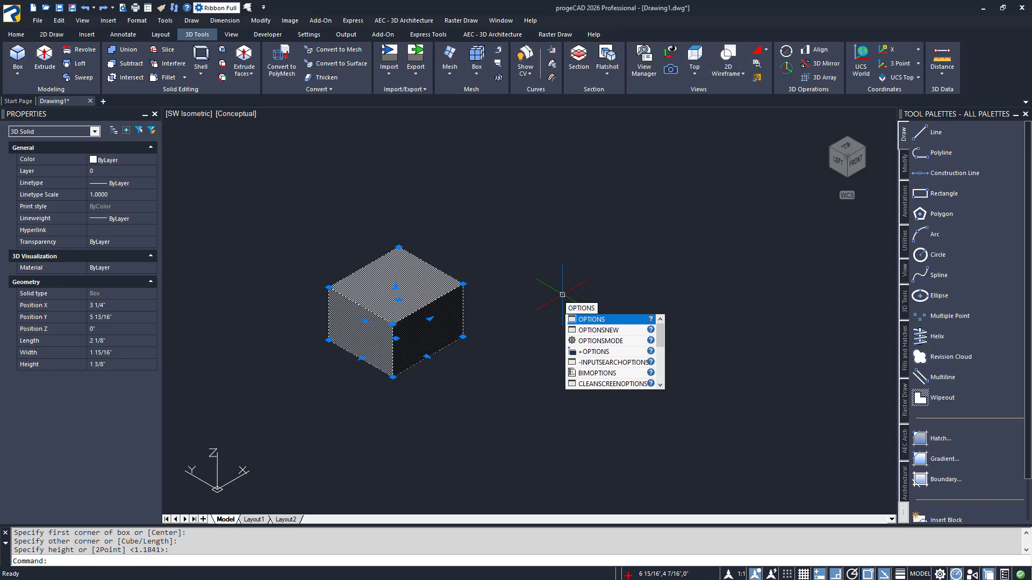
# Drag the box's top-face grip up to make it 2 5/8 inches tall.
pyautogui.press('Return')
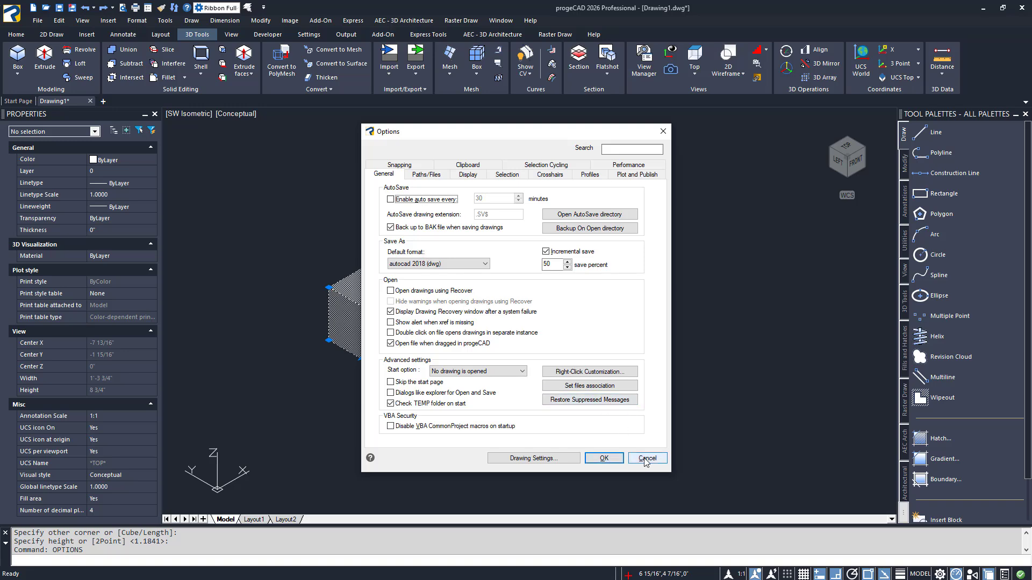
pyautogui.click(604, 458)
pyautogui.click(420, 275)
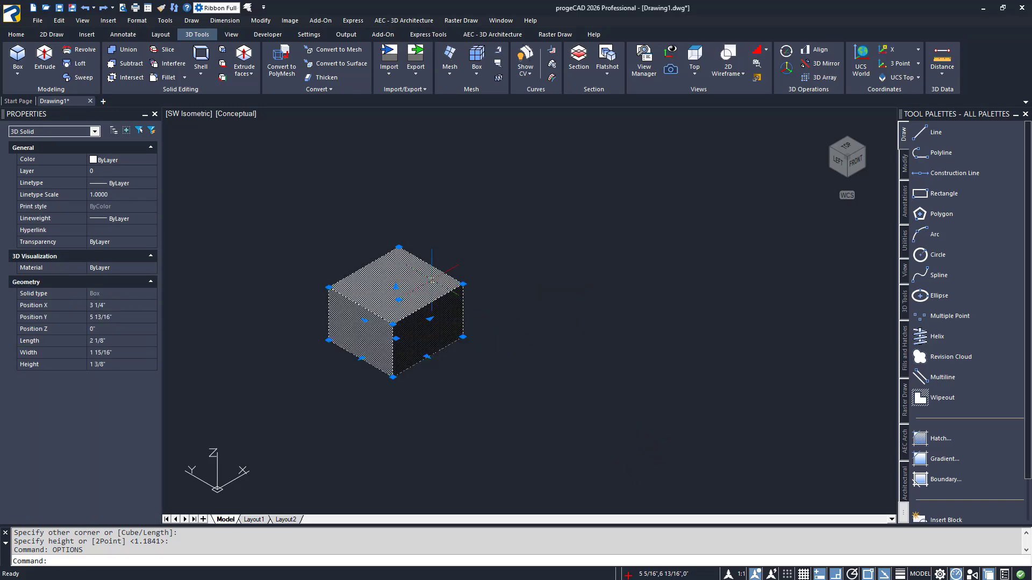
pyautogui.click(395, 285)
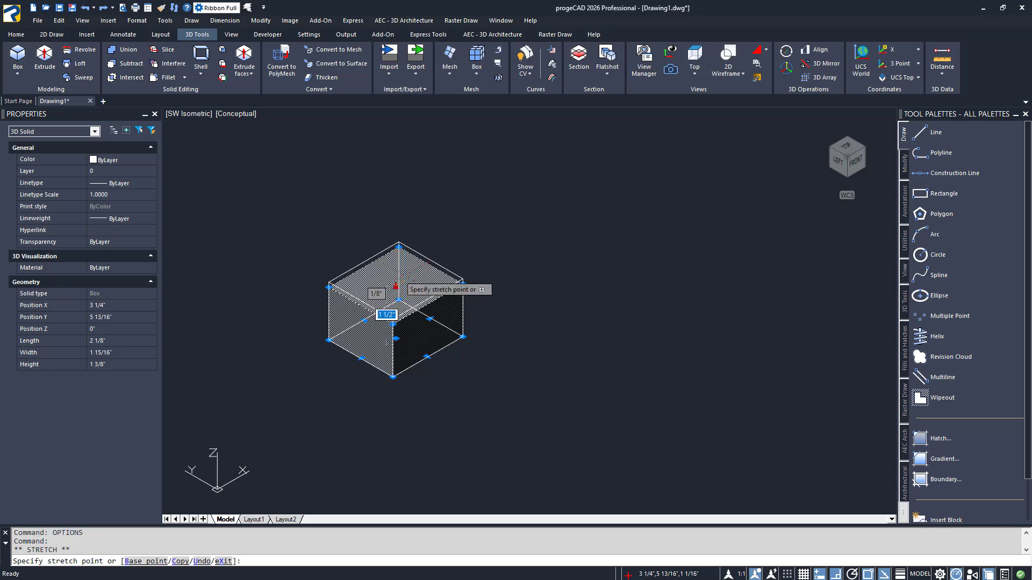
pyautogui.click(416, 225)
pyautogui.press('Escape')
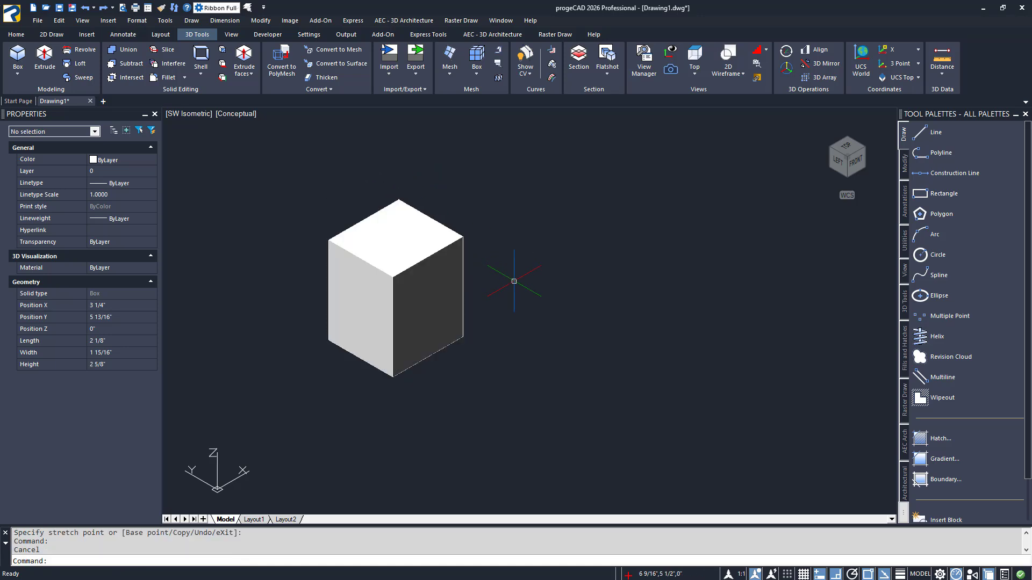
pyautogui.moveTo(515, 283); pyautogui.dragTo(463, 295, button='middle')
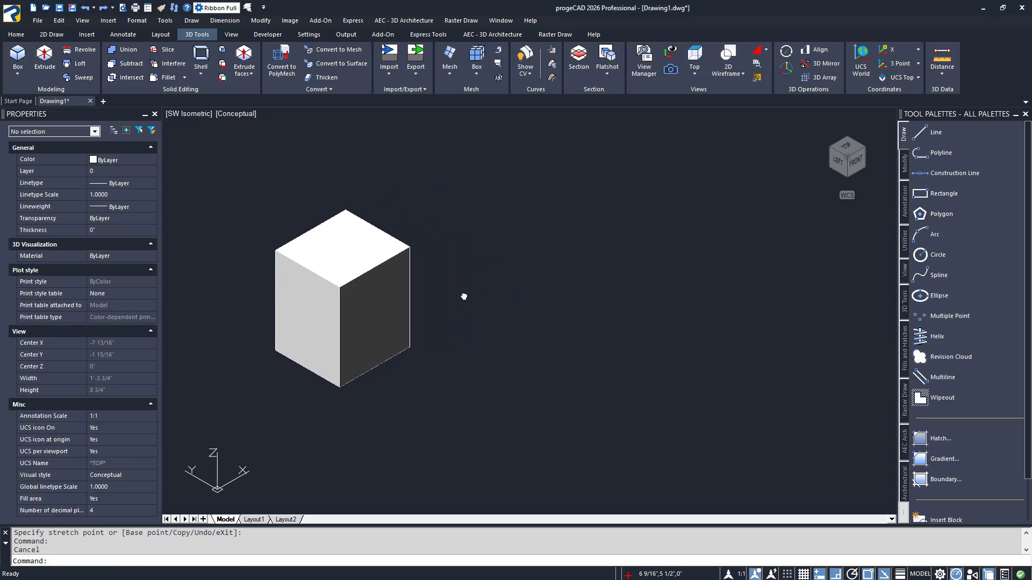
# Add a cylinder solid to the right of the box.
pyautogui.click(17, 72)
pyautogui.click(36, 119)
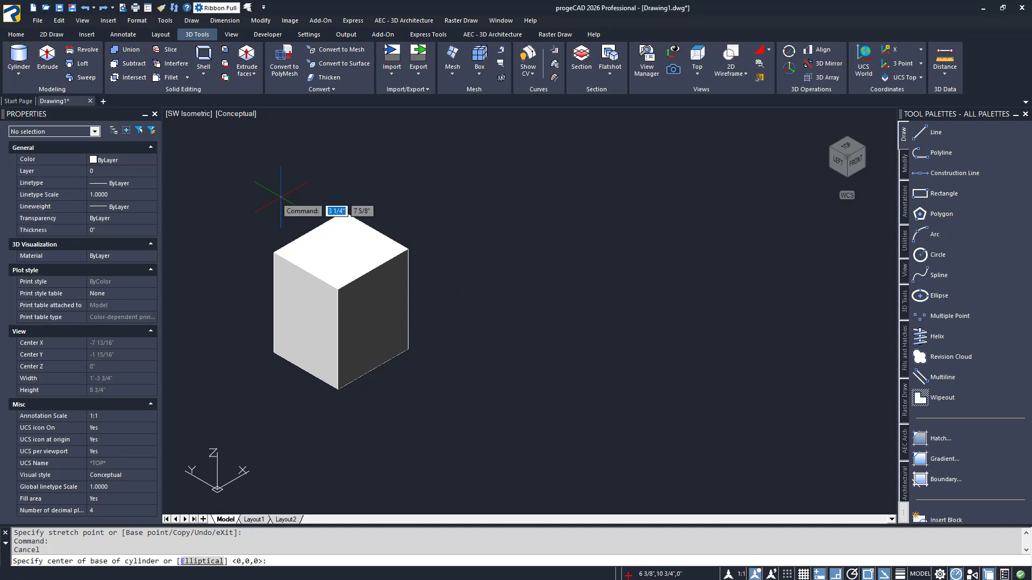
pyautogui.click(531, 333)
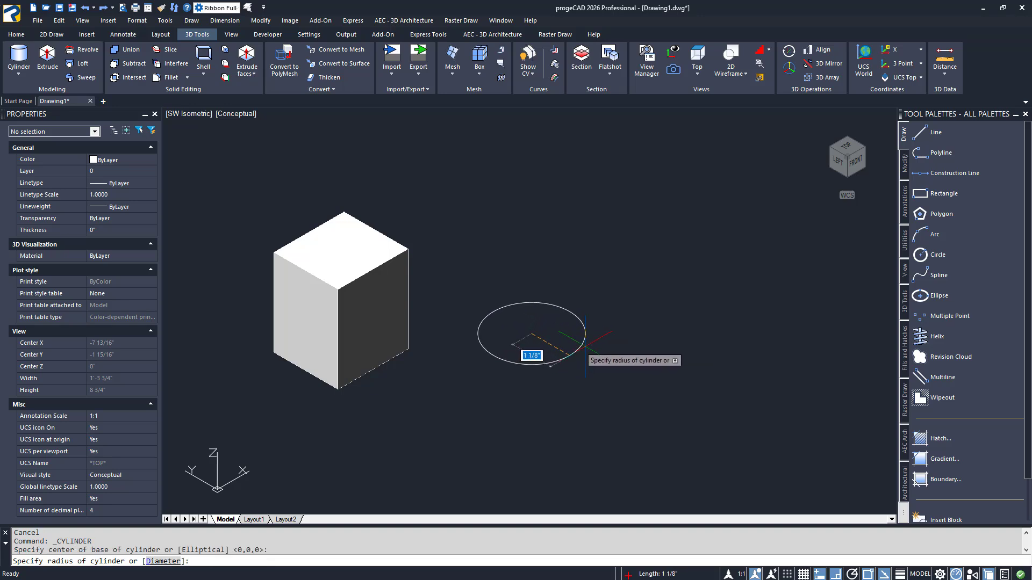
pyautogui.click(584, 333)
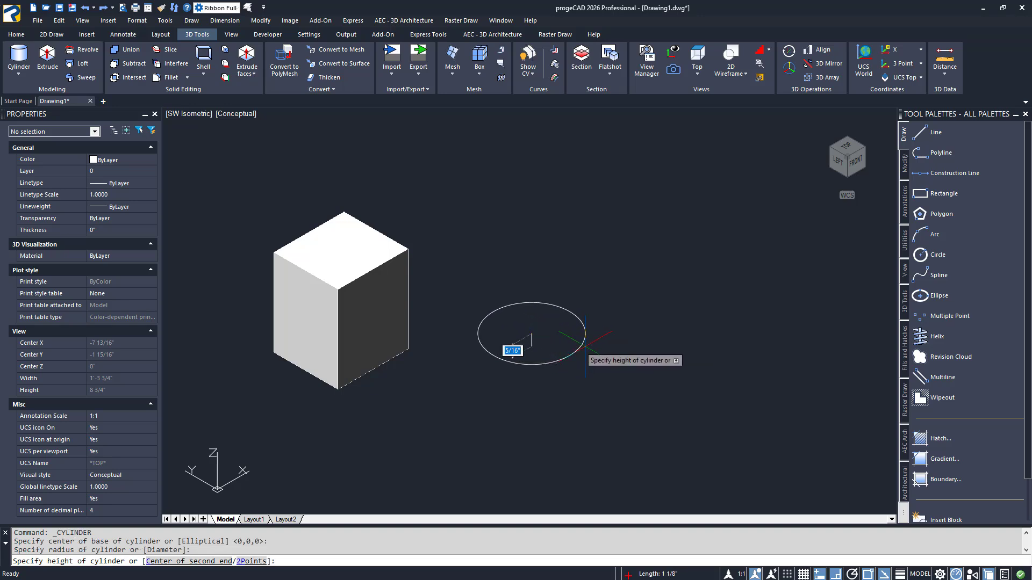
pyautogui.click(544, 214)
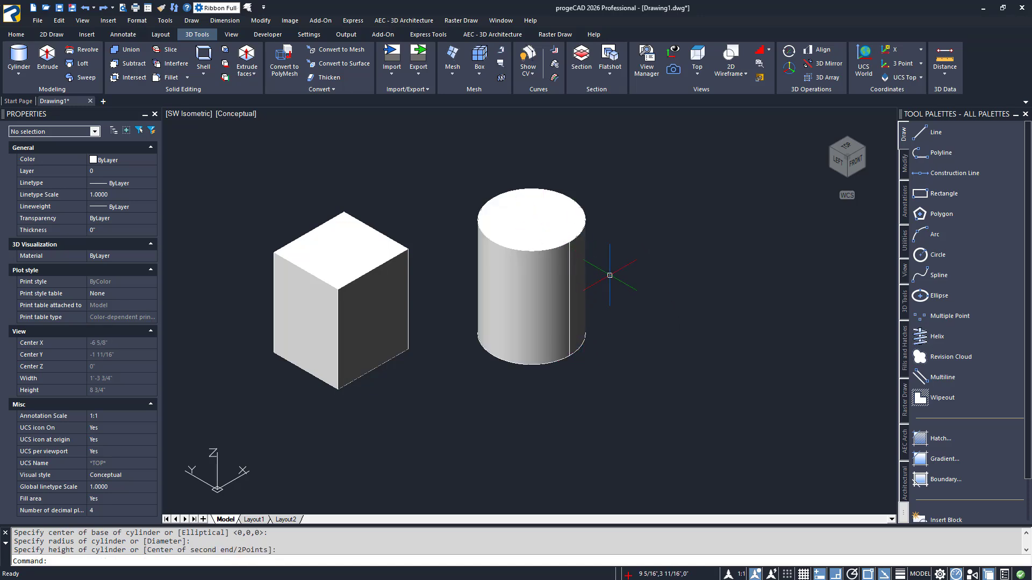
# Add a cone solid to the right of the cylinder.
pyautogui.click(21, 74)
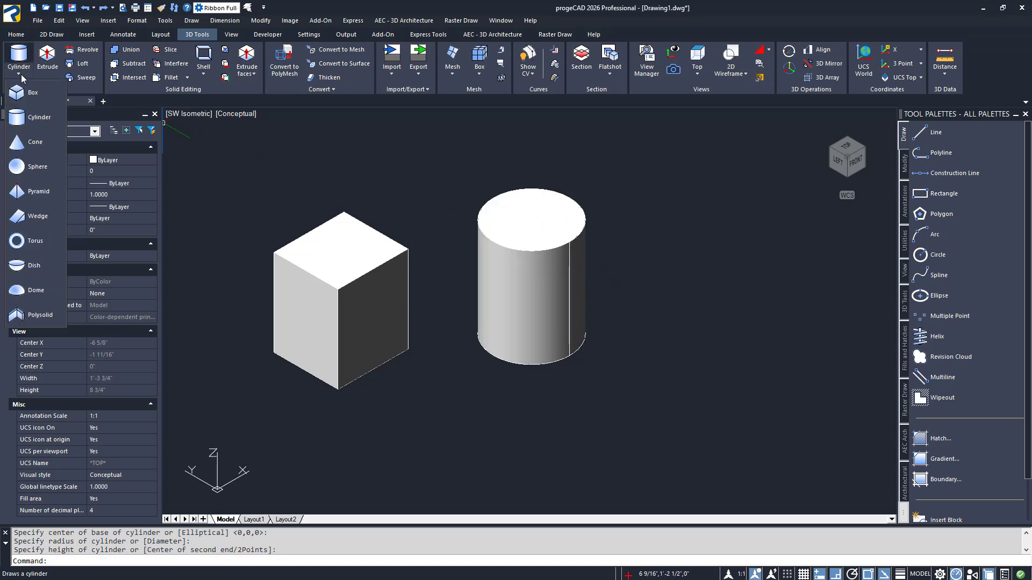
pyautogui.click(33, 143)
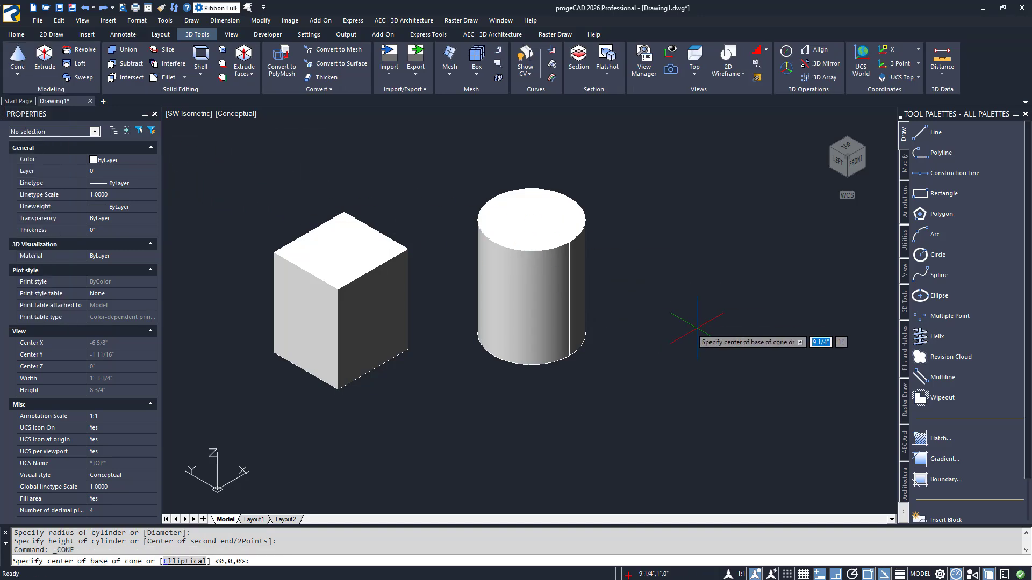
pyautogui.click(700, 328)
pyautogui.click(745, 338)
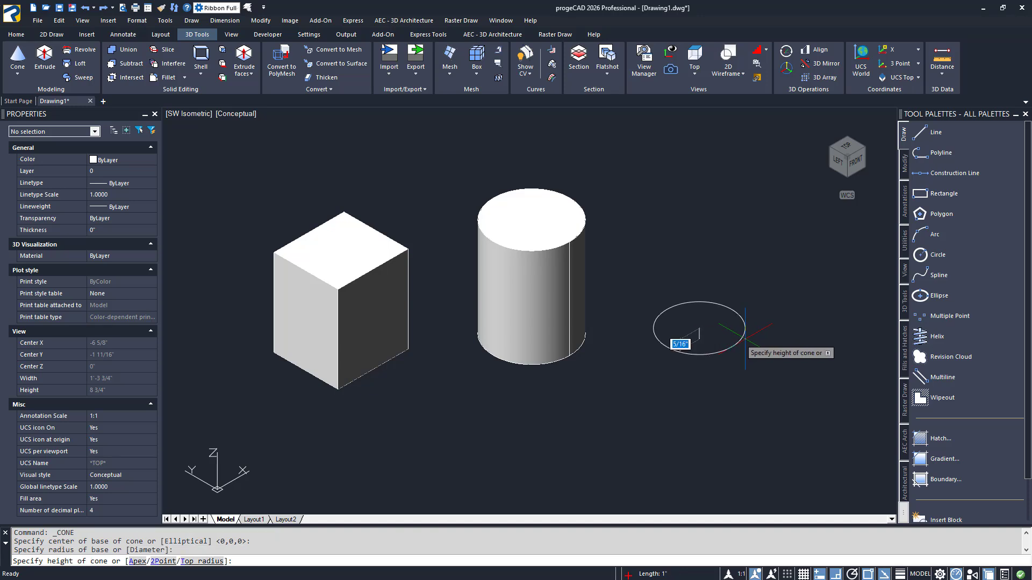
pyautogui.click(699, 232)
pyautogui.scroll(-2, 771, 298)
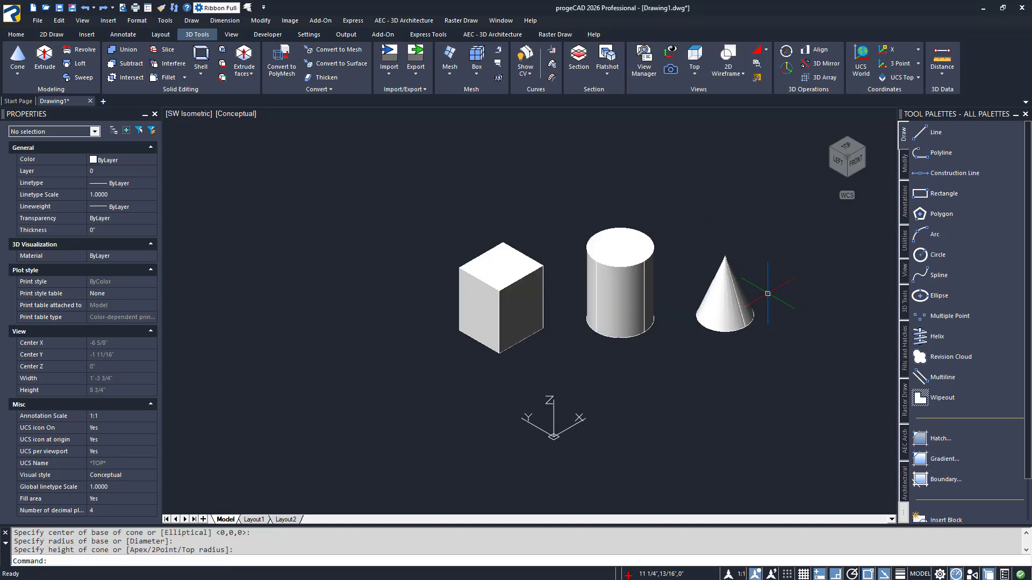
pyautogui.moveTo(766, 295); pyautogui.dragTo(577, 295, button='middle')
pyautogui.scroll(2, 608, 297)
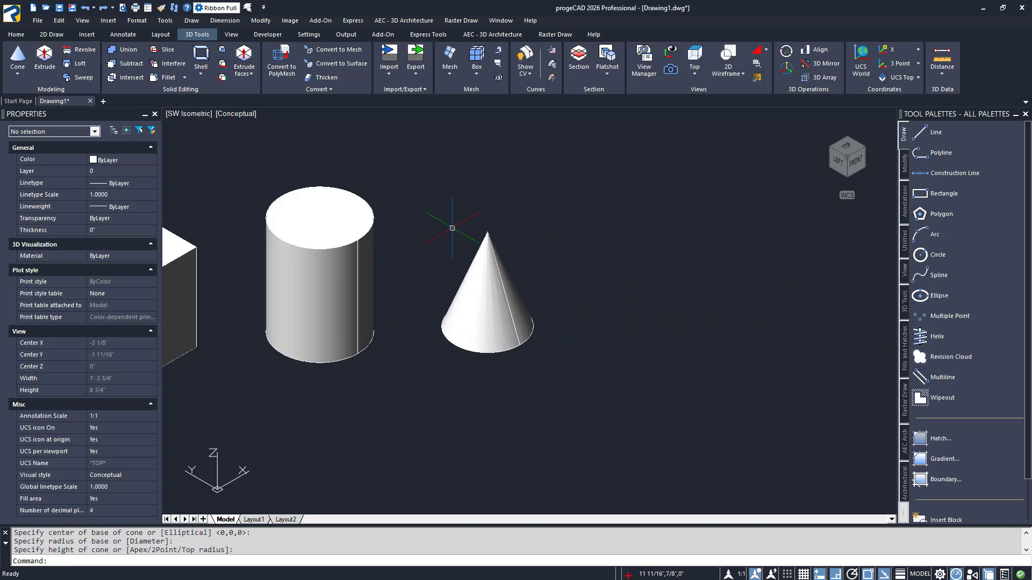
pyautogui.click(17, 74)
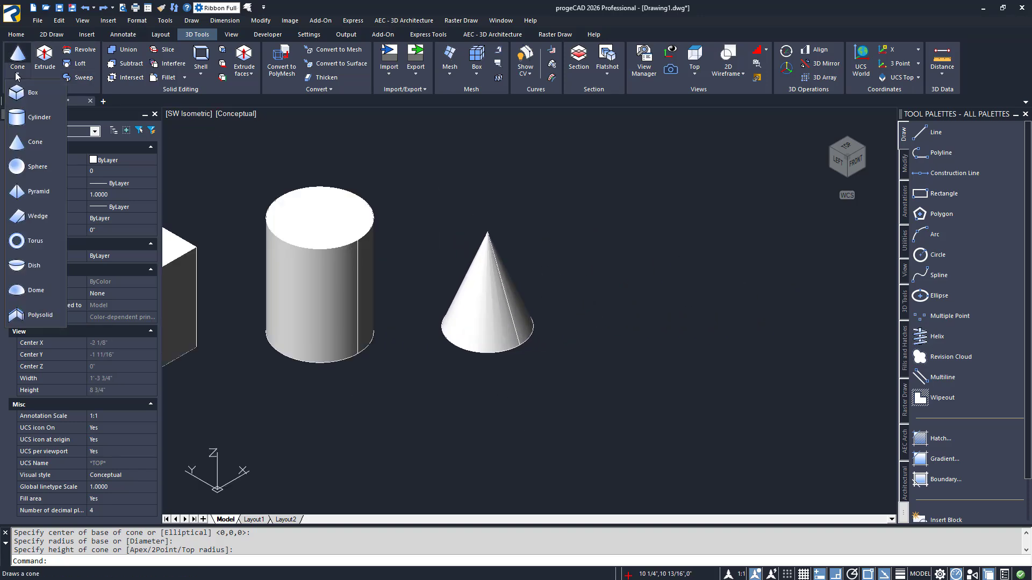
# Add a square-based pyramid solid to the right of the cone.
pyautogui.click(34, 192)
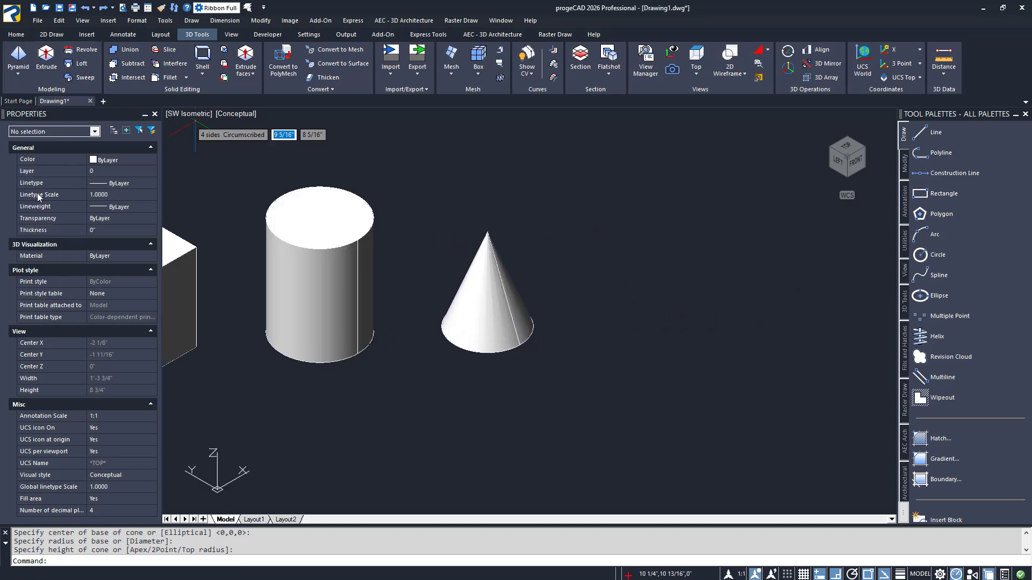
pyautogui.click(655, 315)
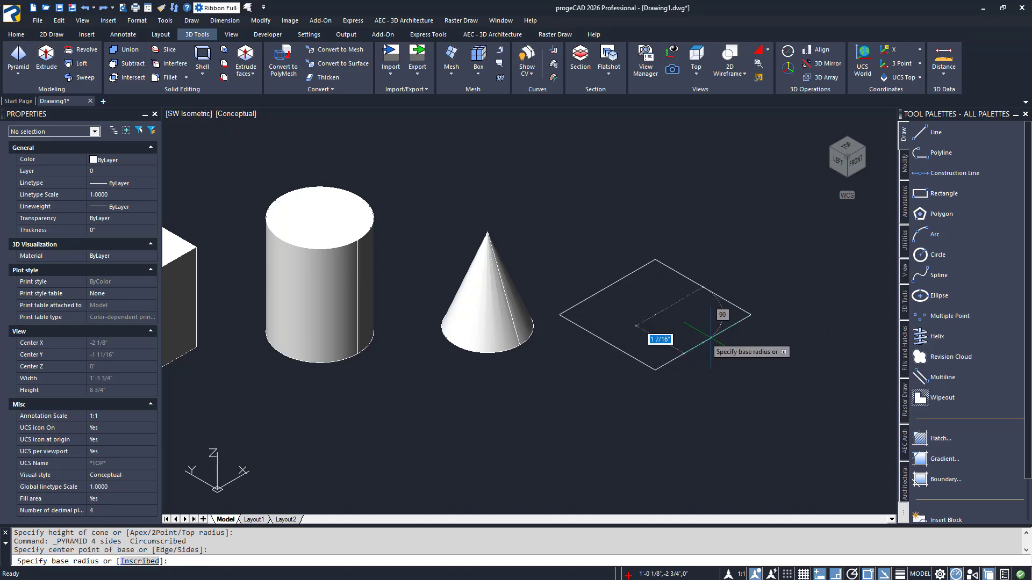
pyautogui.click(701, 333)
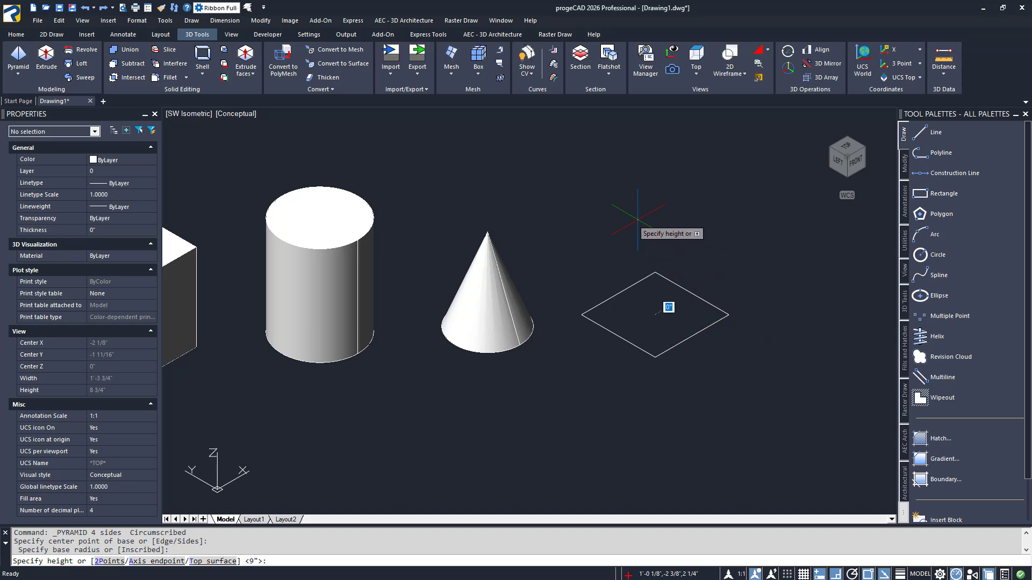
pyautogui.click(806, 220)
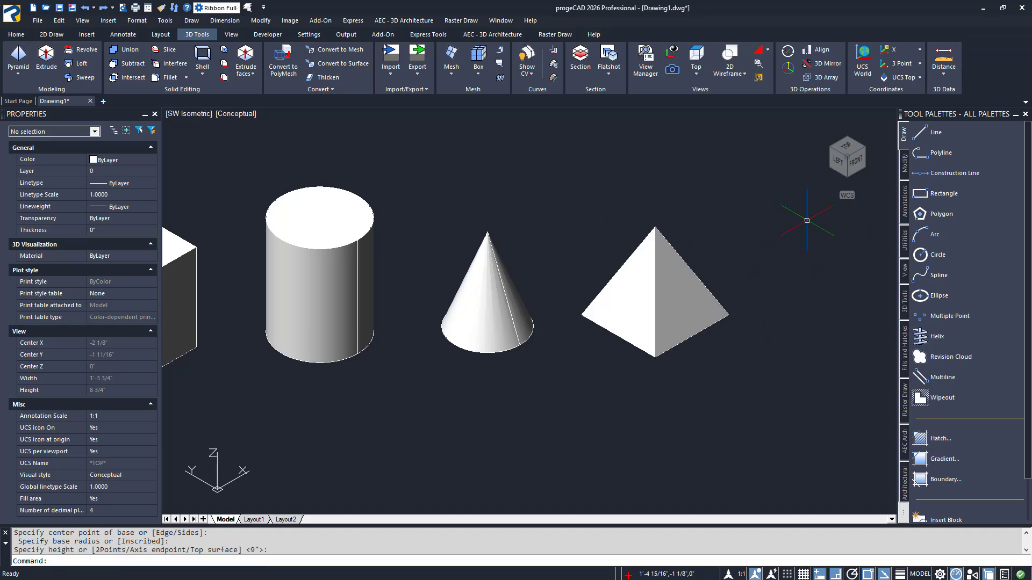
pyautogui.moveTo(787, 247); pyautogui.dragTo(627, 262, button='middle')
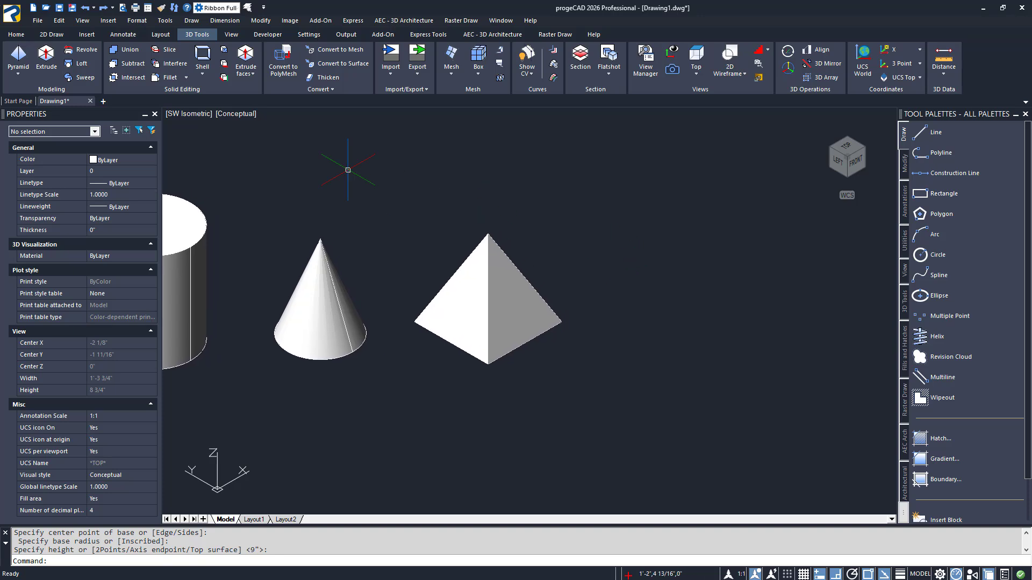
# Add a pyramid with a 3-sided base at the right end of the row.
pyautogui.click(17, 62)
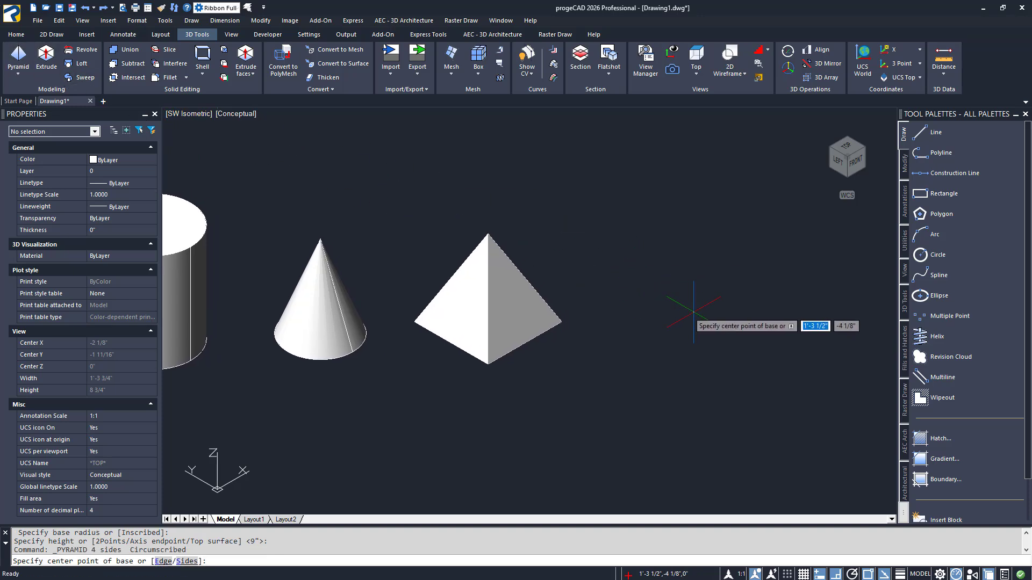
pyautogui.press('Down')
pyautogui.press('Down')
pyautogui.press('Return')
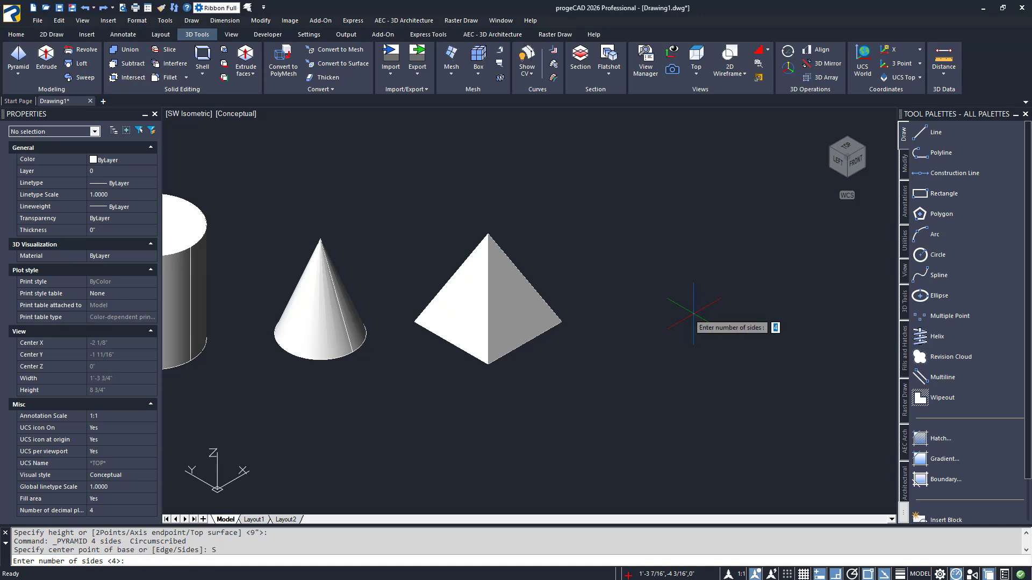
pyautogui.write('3')
pyautogui.press('Return')
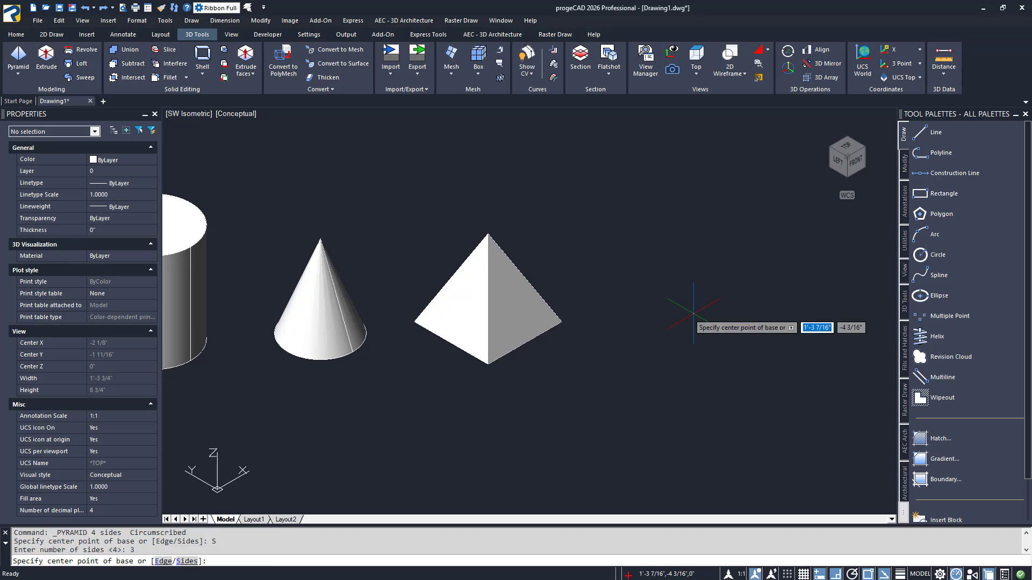
pyautogui.click(692, 313)
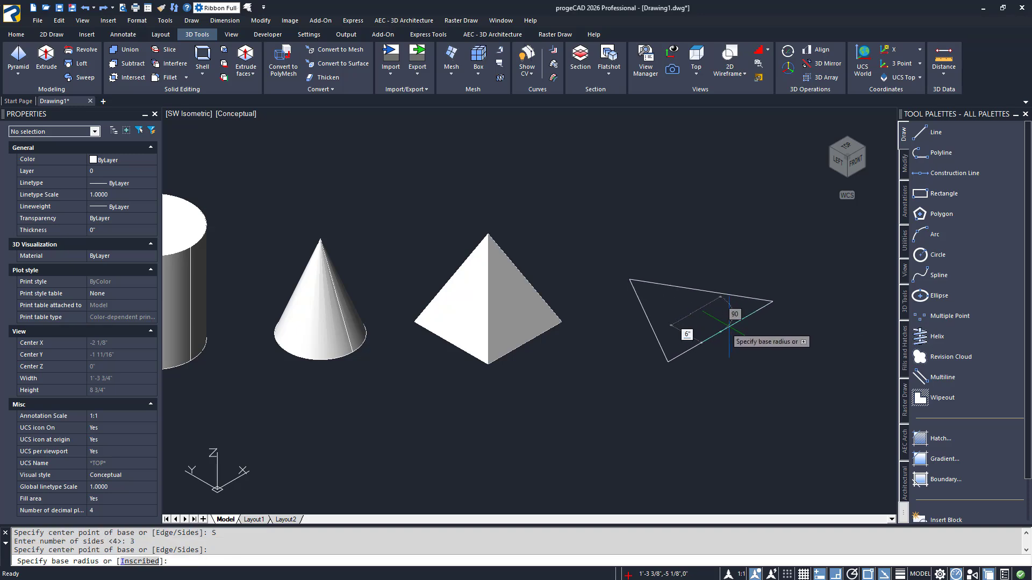
pyautogui.click(729, 327)
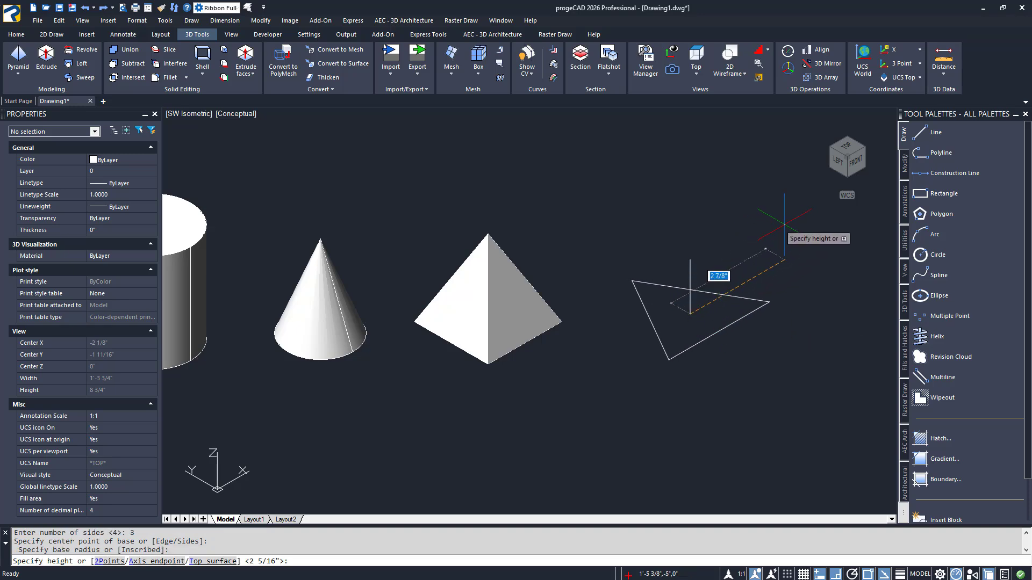
pyautogui.click(802, 230)
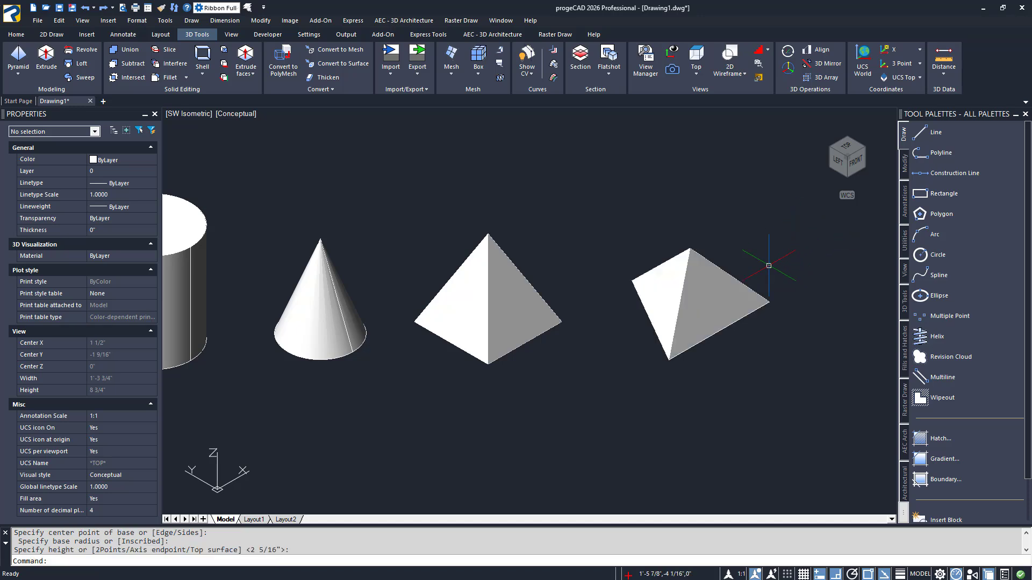
pyautogui.keyDown('shift'); pyautogui.moveTo(766, 269); pyautogui.dragTo(732, 279, button='middle'); pyautogui.keyUp('shift')
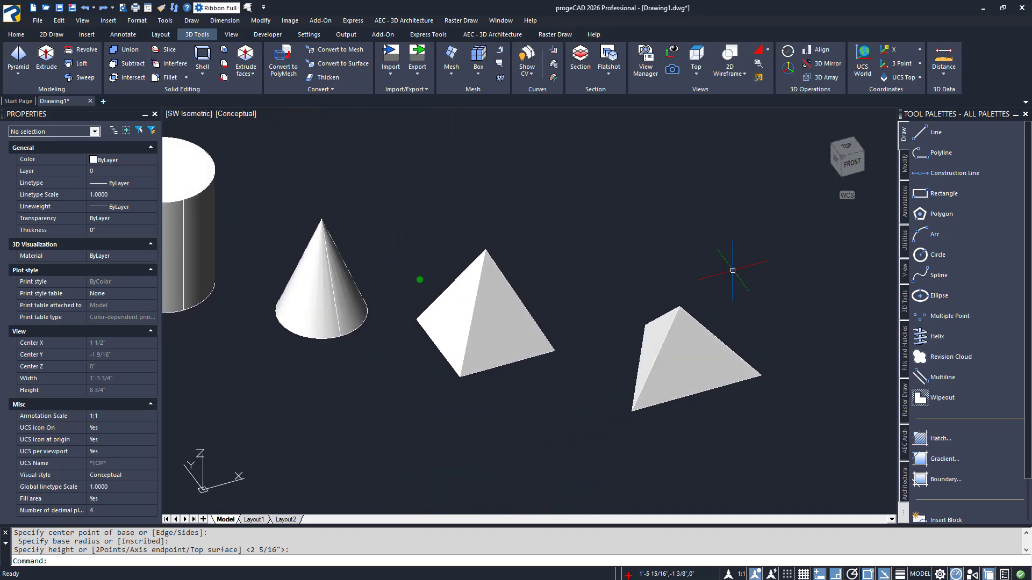
# Switch to the Top plan view panned to empty space beside the solids.
pyautogui.click(842, 160)
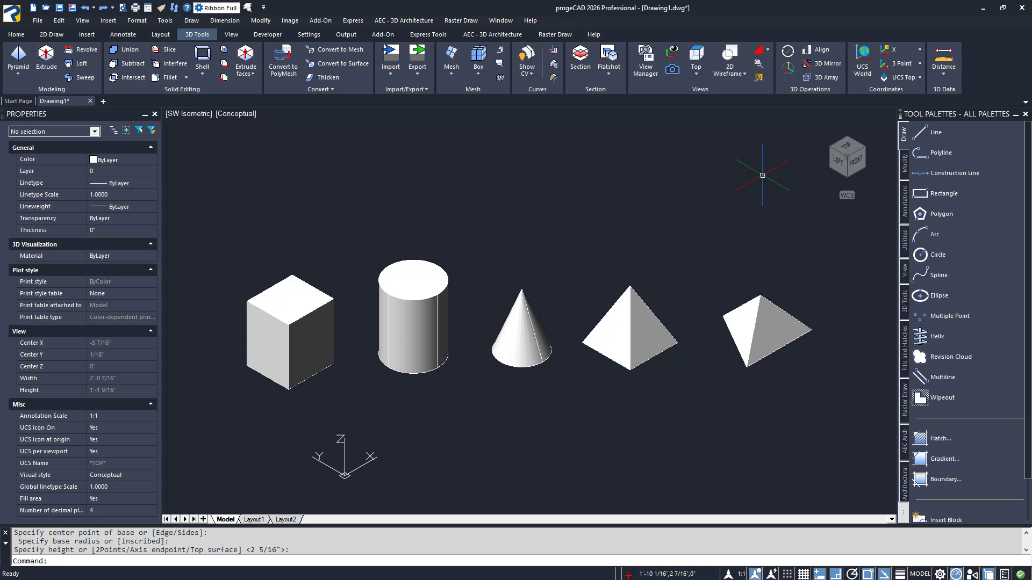
pyautogui.click(846, 147)
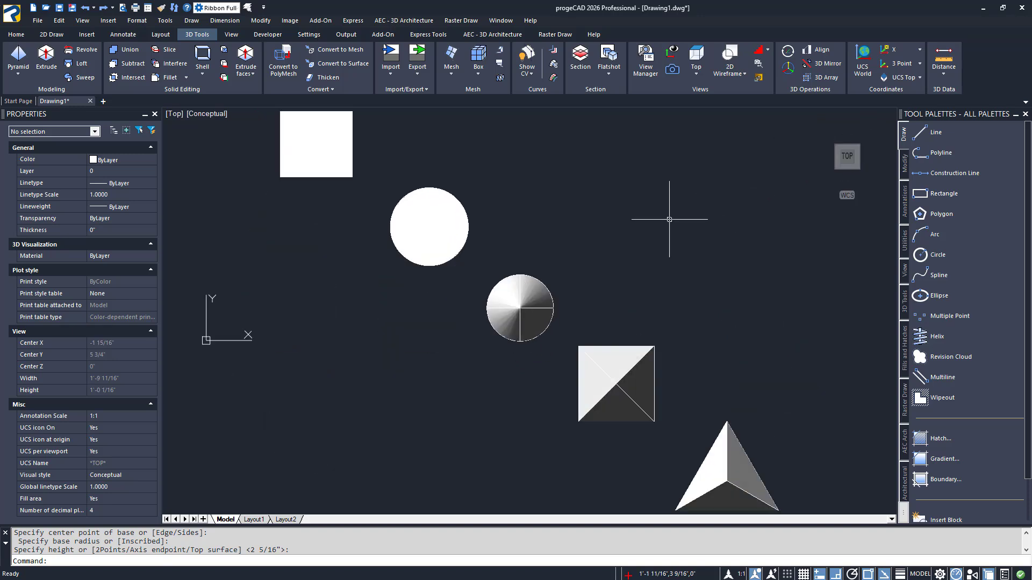
pyautogui.scroll(-2, 669, 219)
pyautogui.moveTo(670, 219); pyautogui.dragTo(521, 265, button='middle')
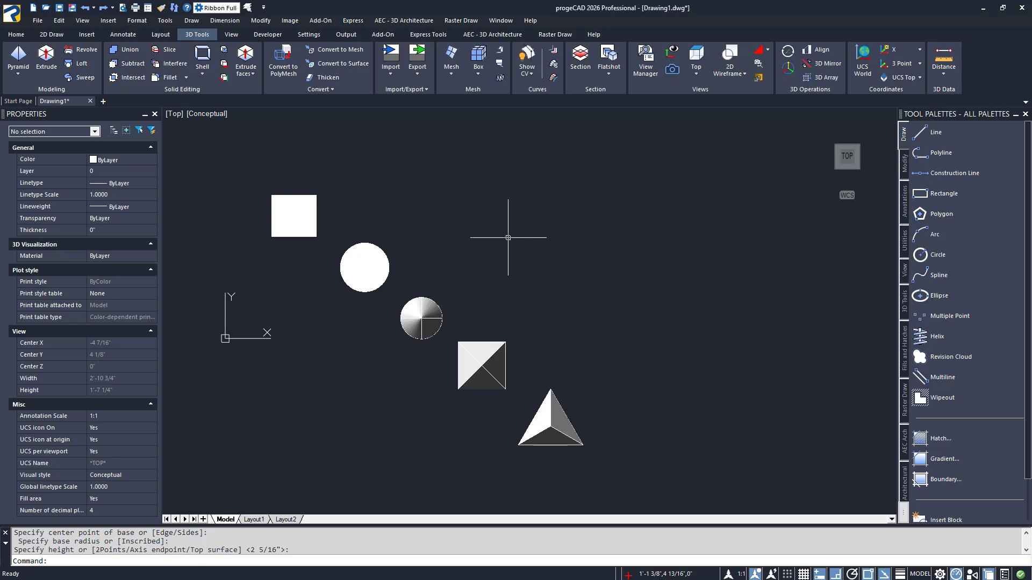
# Paste the copied closed profile into empty space and tilt the view back to 3D.
pyautogui.hotkey('ctrl', 'v')
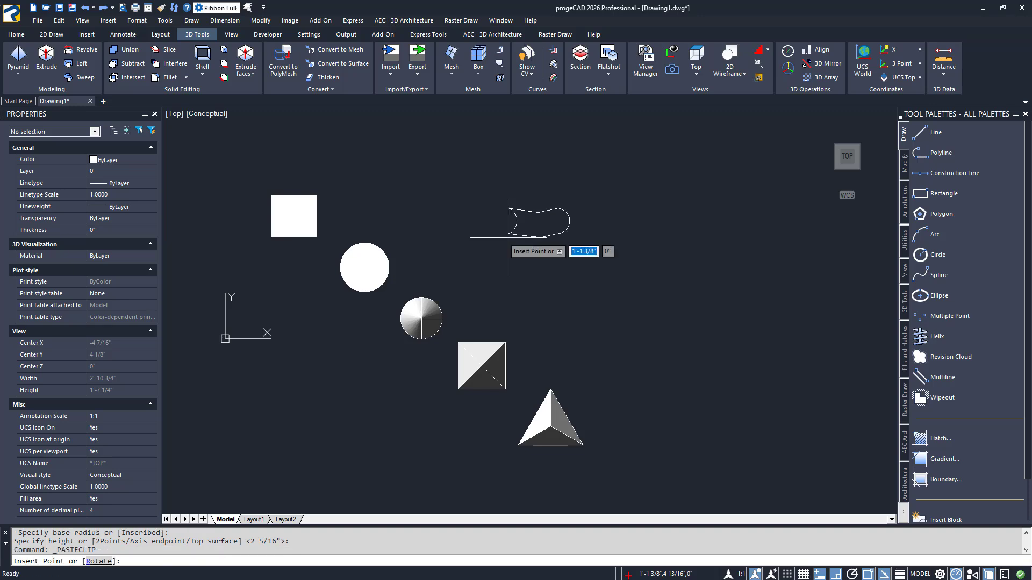
pyautogui.click(508, 237)
pyautogui.scroll(2, 544, 230)
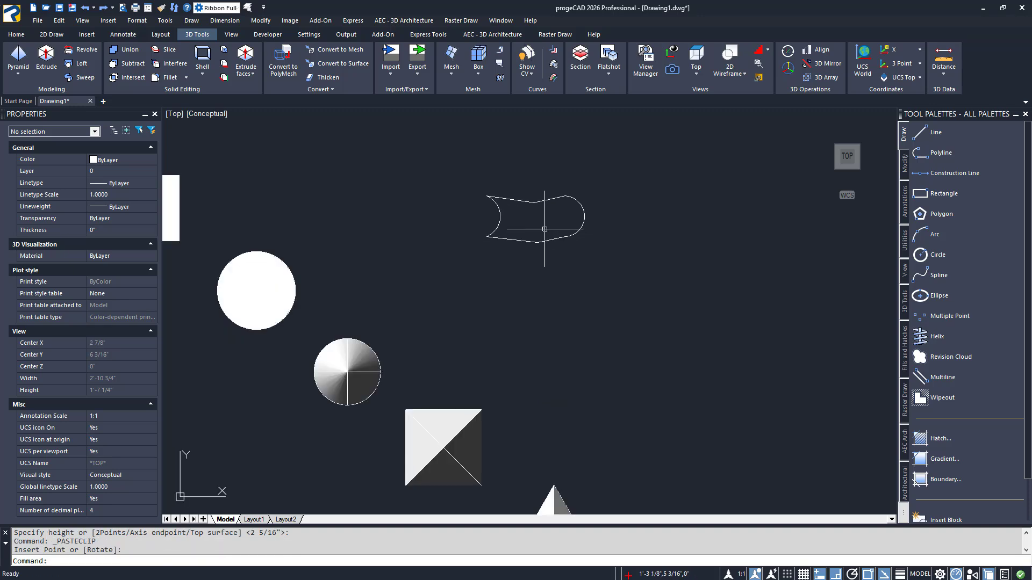
pyautogui.scroll(2, 545, 229)
pyautogui.moveTo(546, 232); pyautogui.dragTo(534, 277, button='middle')
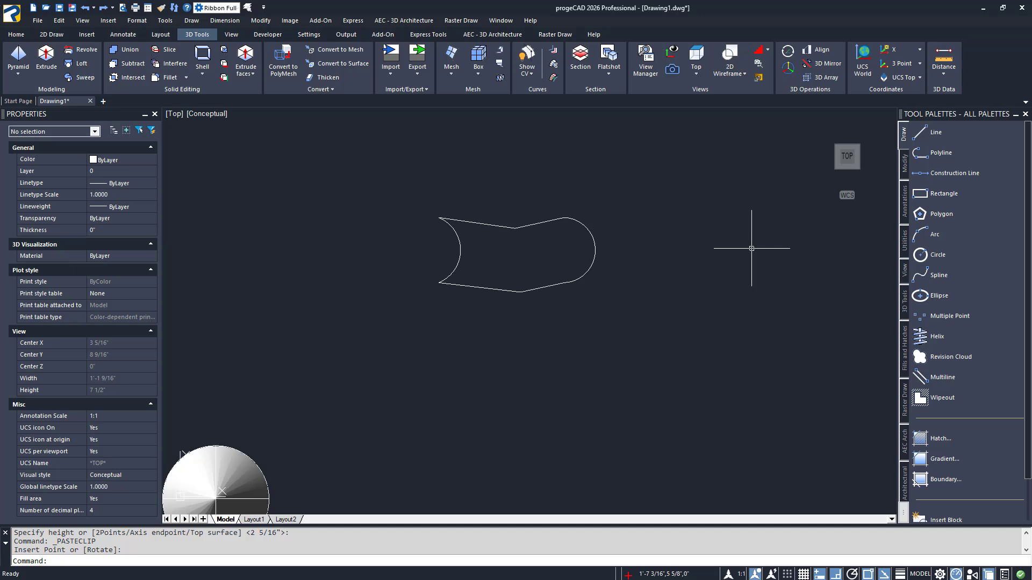
pyautogui.click(845, 167)
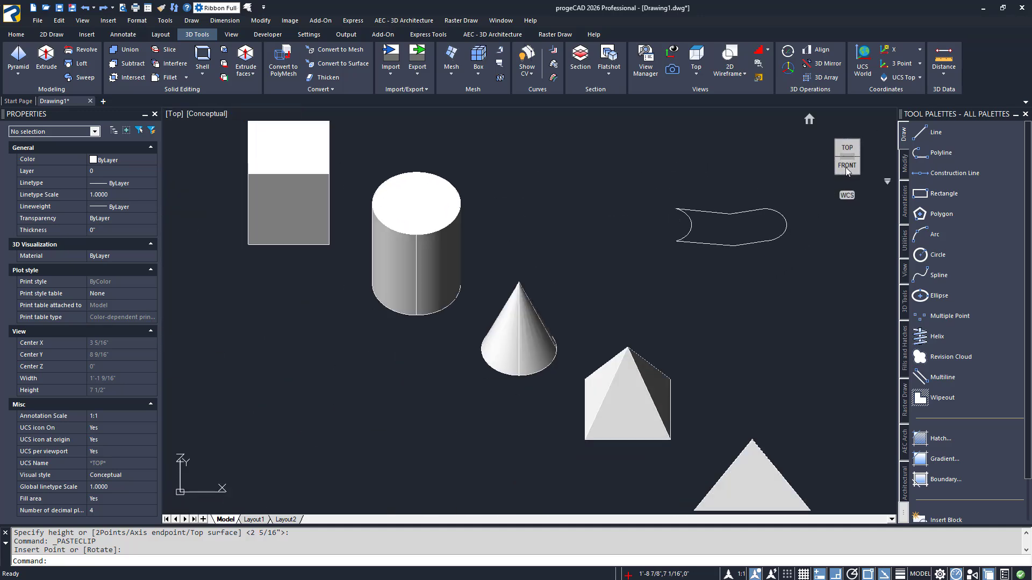
pyautogui.moveTo(773, 238); pyautogui.dragTo(594, 316, button='middle')
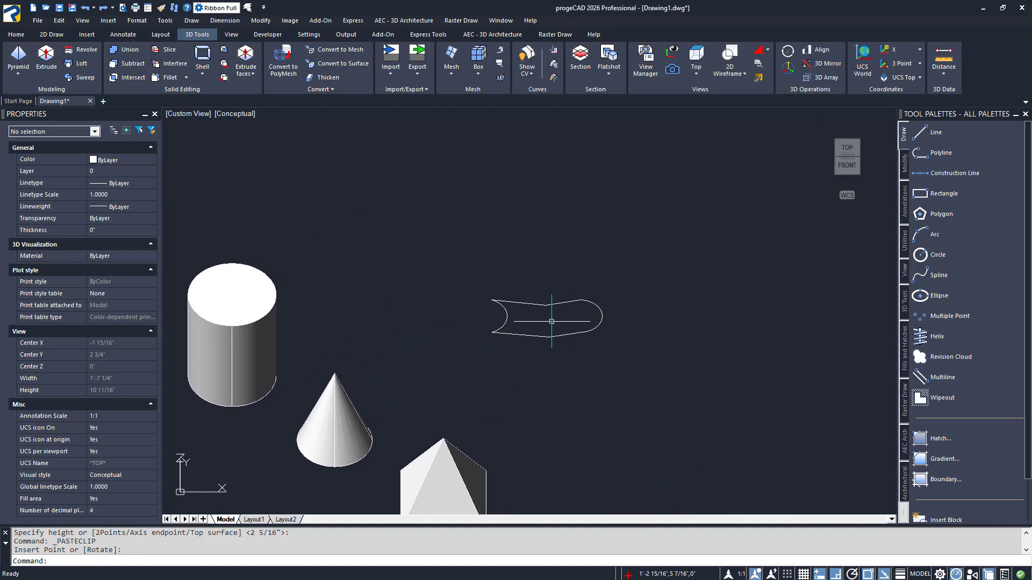
pyautogui.scroll(4, 553, 323)
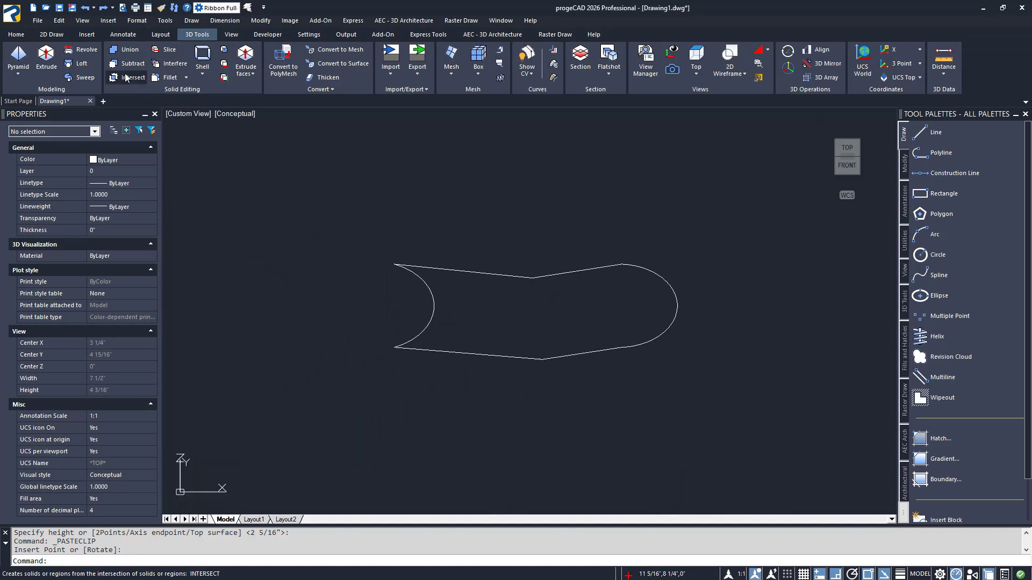
pyautogui.click(46, 55)
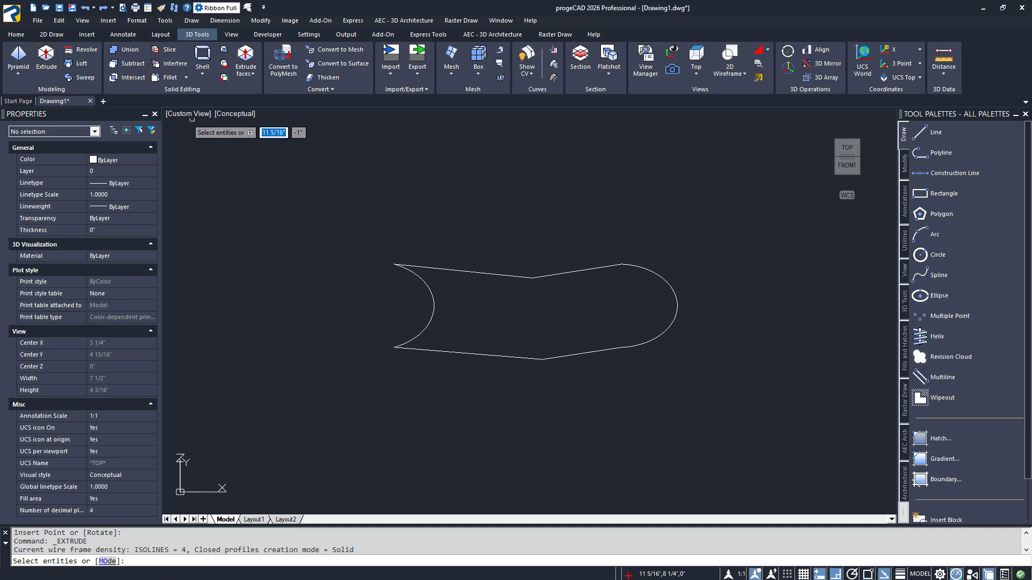
# Extrude the pasted arc-edged profile upward into a solid block.
pyautogui.click(471, 272)
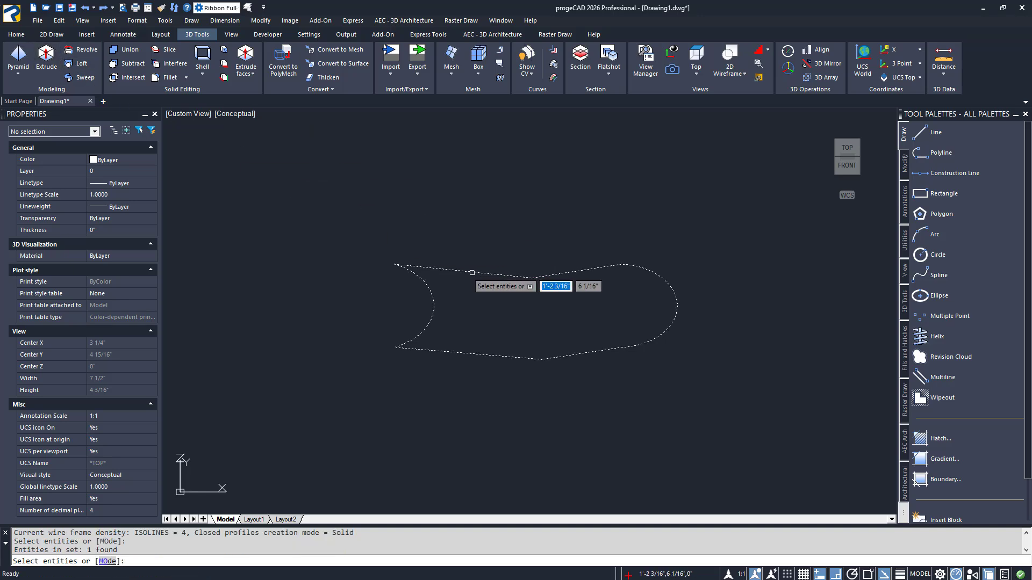
pyautogui.press('Return')
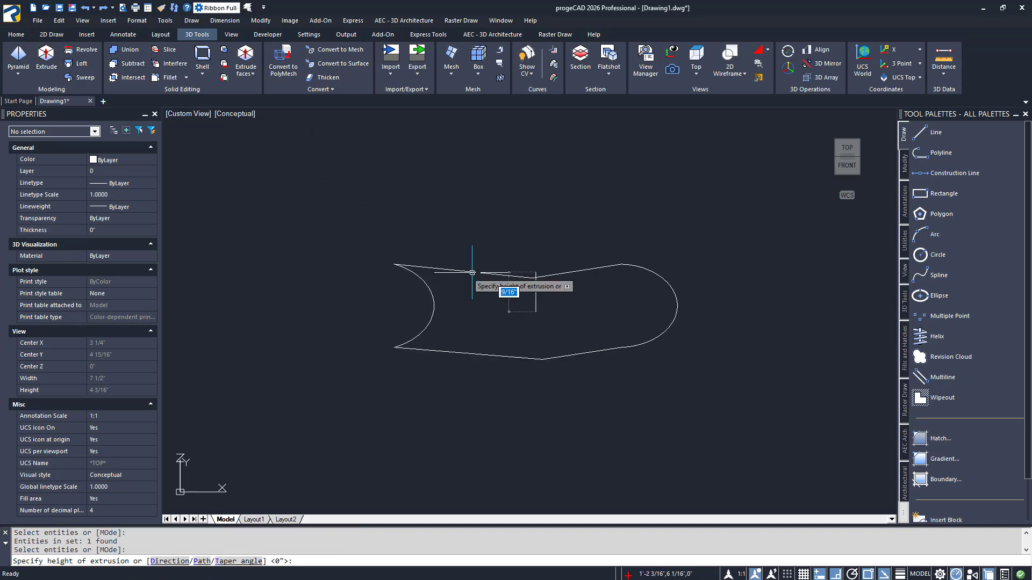
pyautogui.click(479, 237)
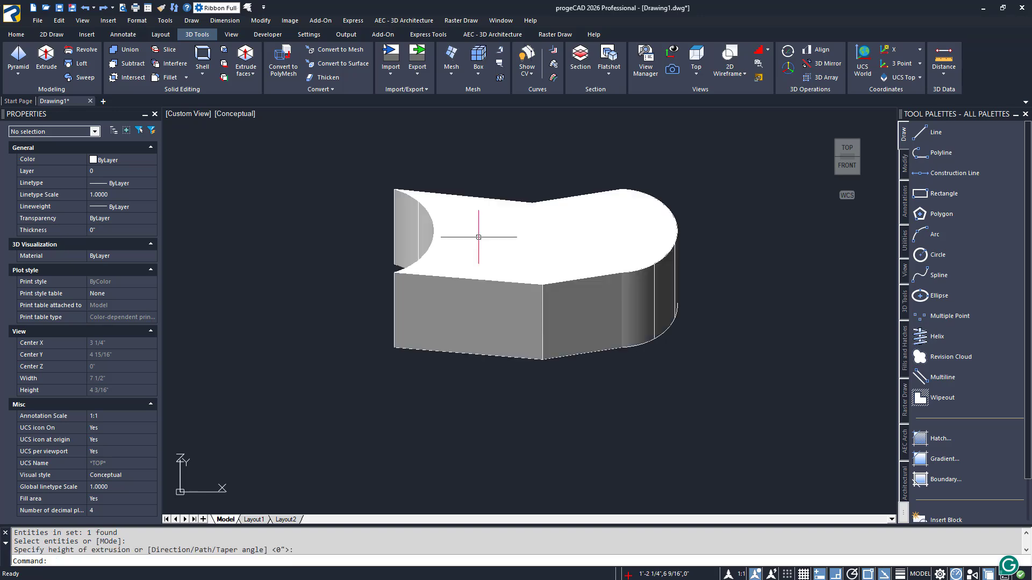
pyautogui.click(640, 346)
pyautogui.press('Escape')
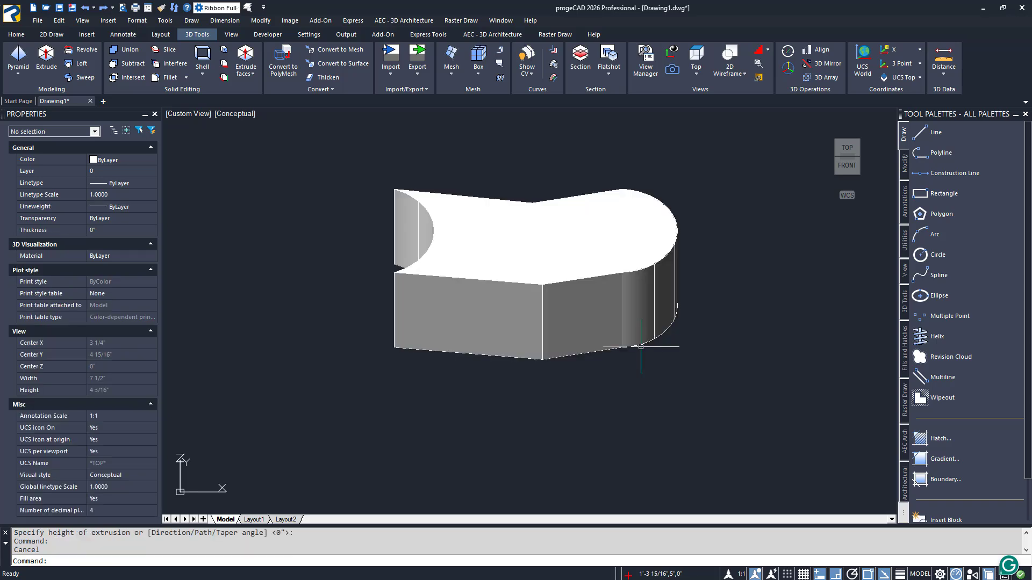
pyautogui.scroll(-5, 641, 346)
pyautogui.moveTo(727, 357); pyautogui.dragTo(486, 324, button='middle')
pyautogui.scroll(-2, 587, 341)
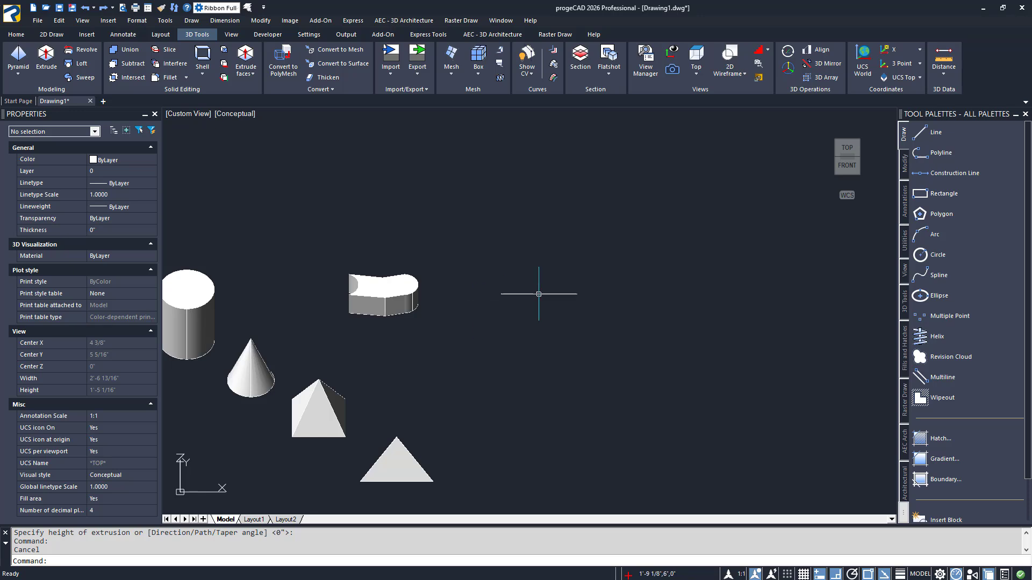
# Draw a small rectangle profile in the SW isometric view.
pyautogui.click(837, 159)
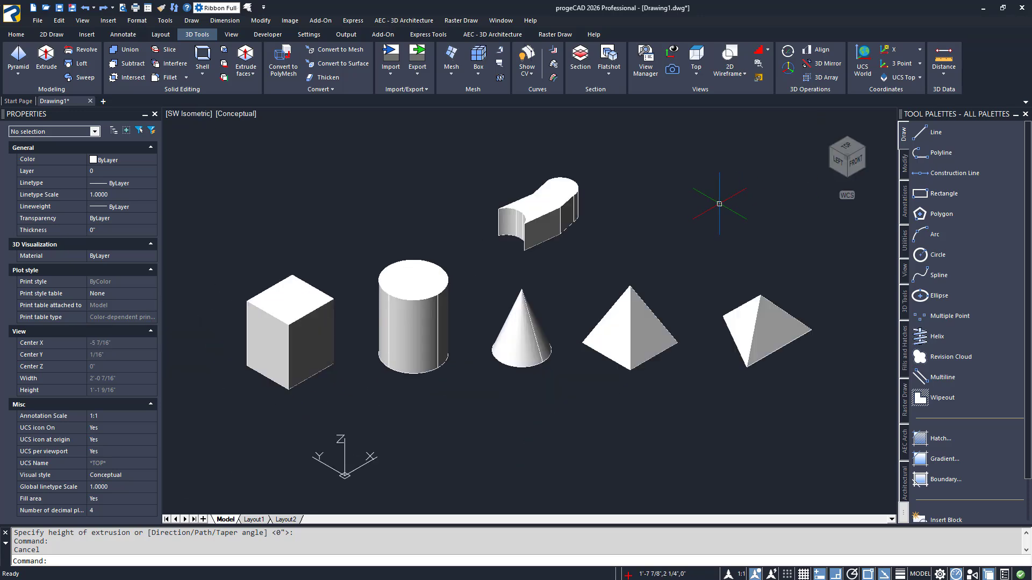
pyautogui.write('c')
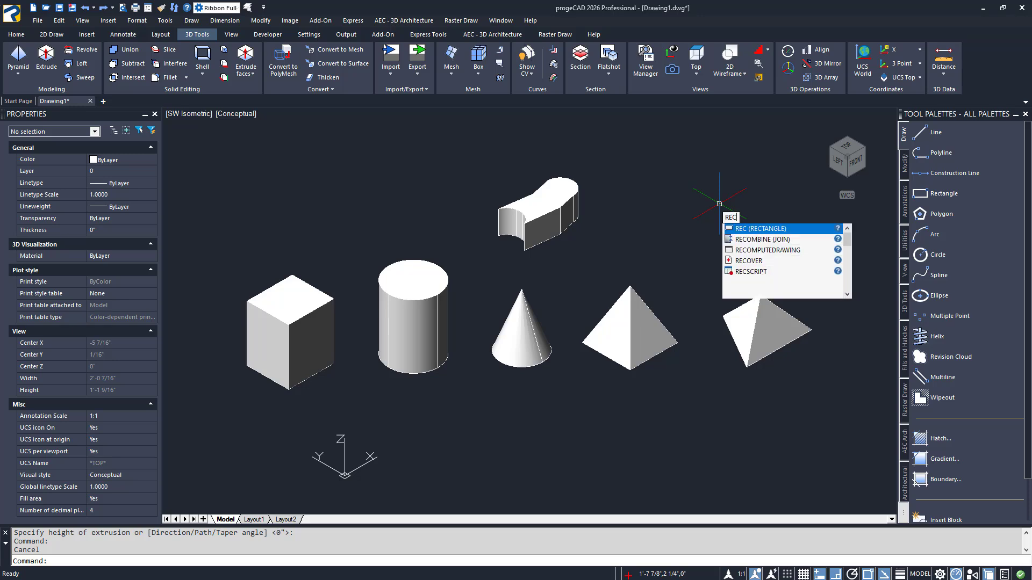
pyautogui.press('Return')
pyautogui.click(723, 200)
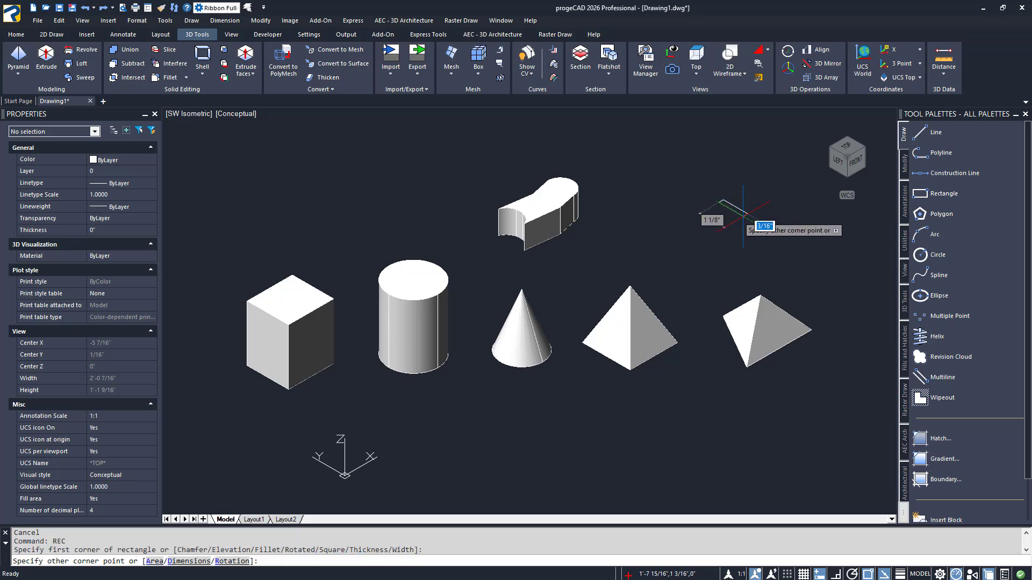
pyautogui.click(725, 226)
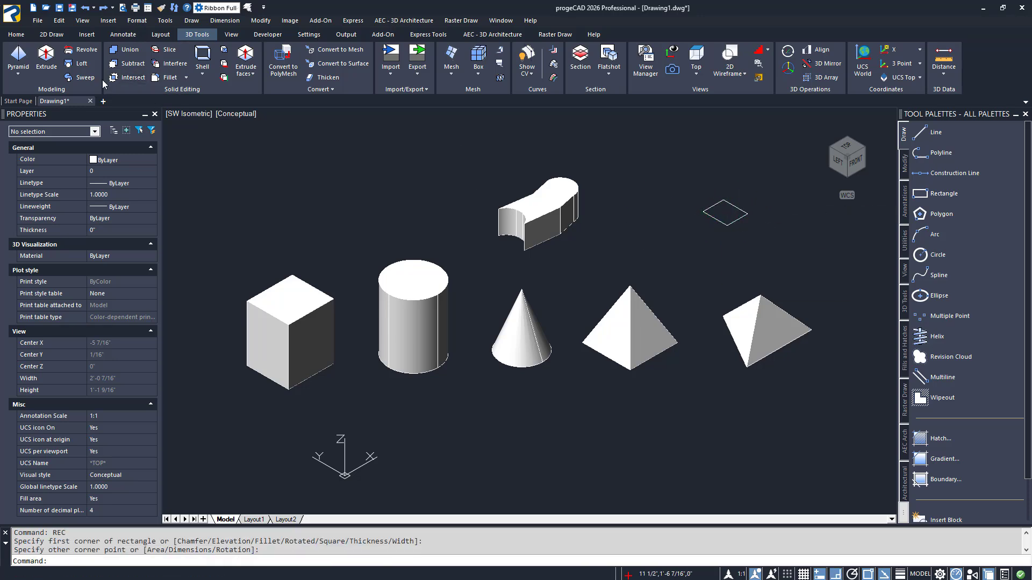
# Revolve the small profile 360° around a picked axis into a ring solid.
pyautogui.click(76, 49)
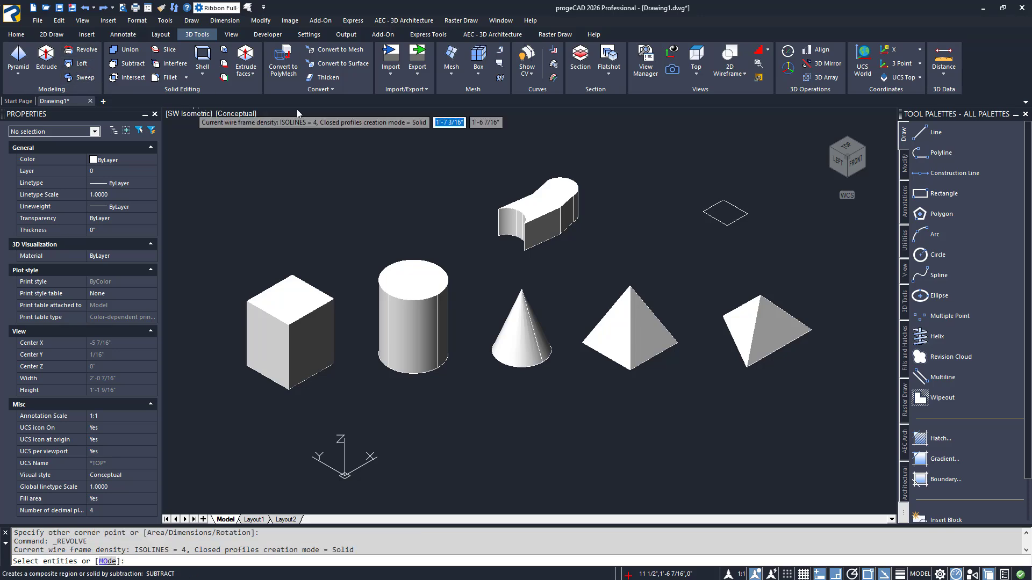
pyautogui.click(725, 205)
pyautogui.press('Return')
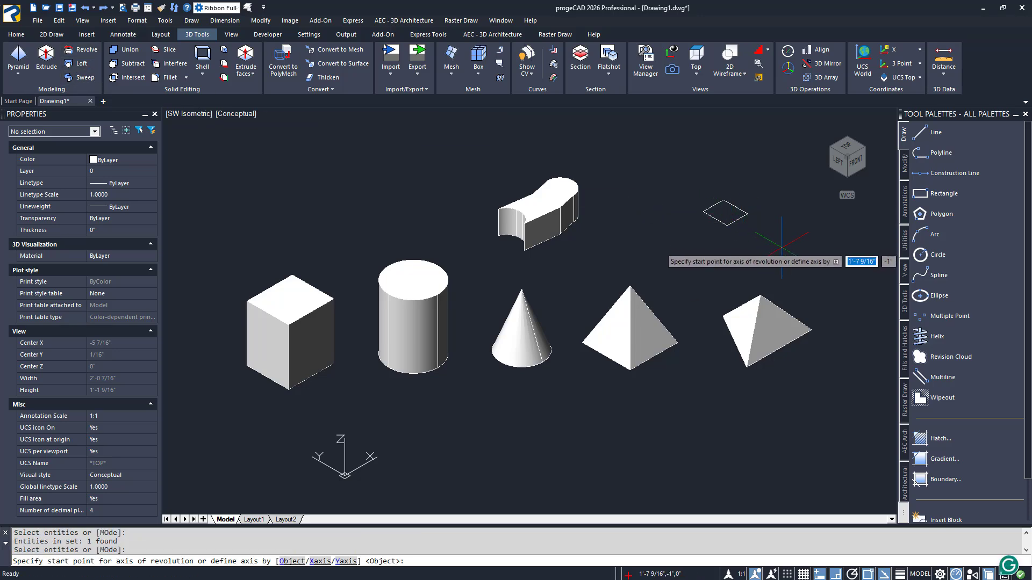
pyautogui.click(782, 247)
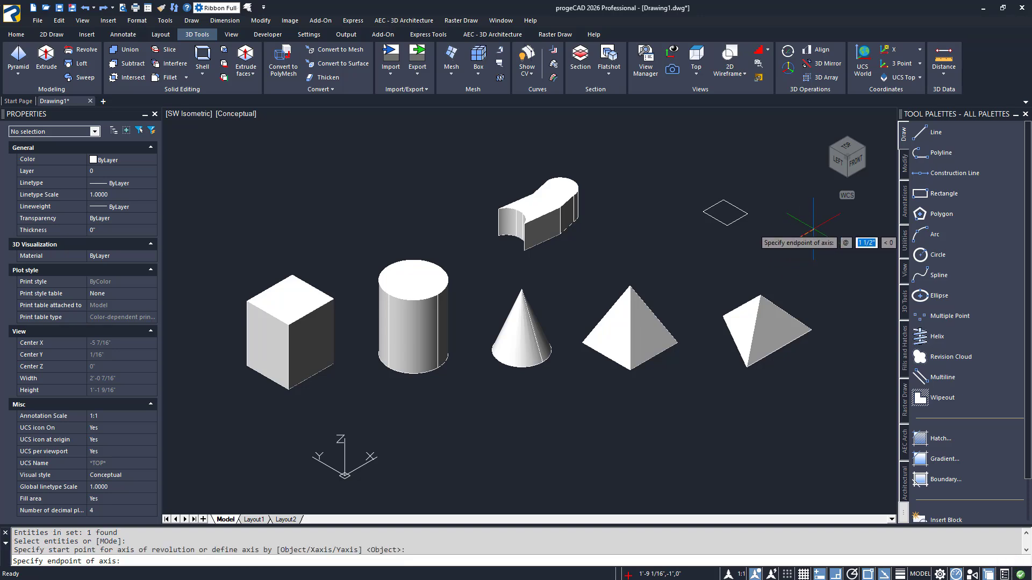
pyautogui.click(813, 229)
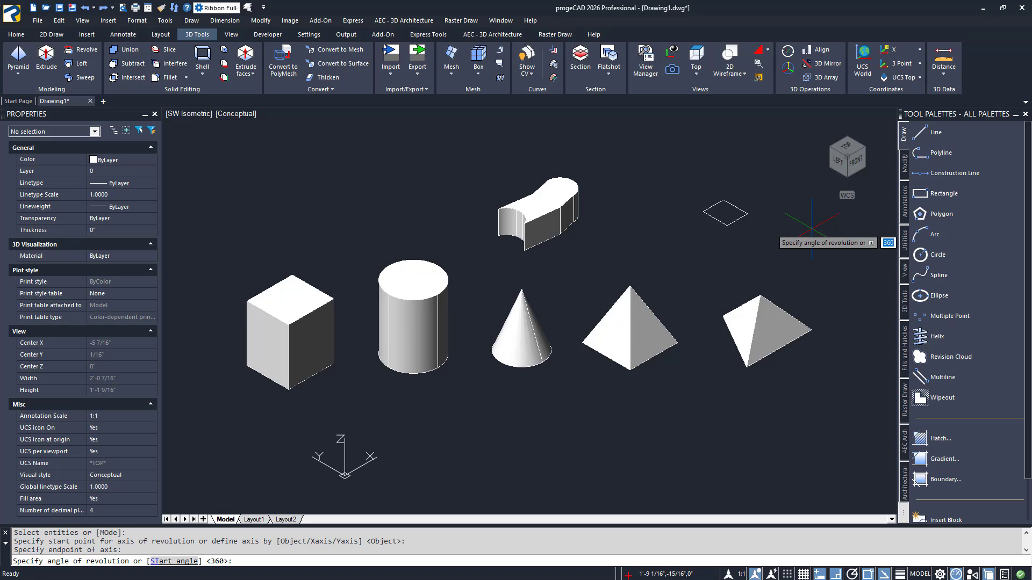
pyautogui.press('Return')
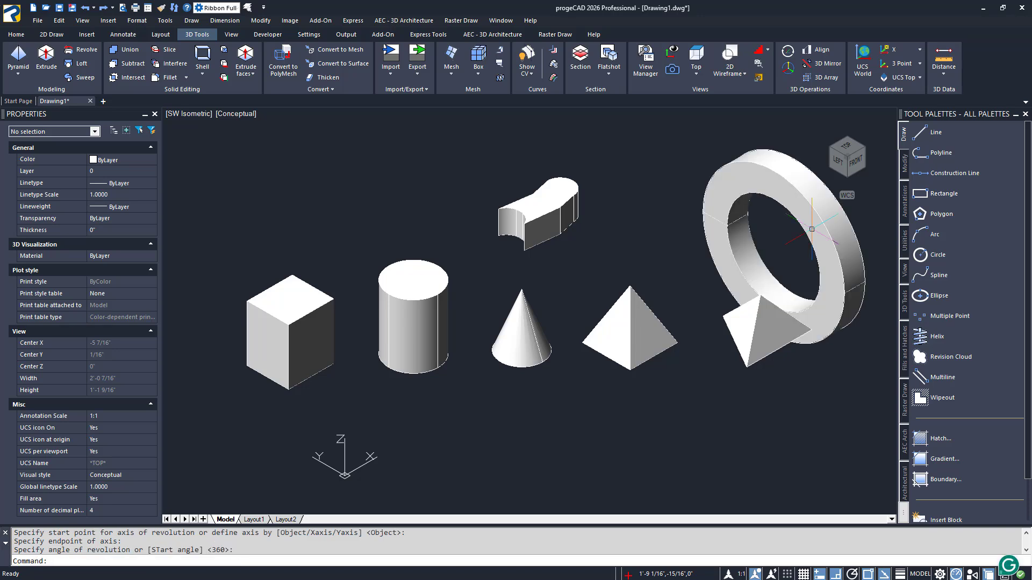
pyautogui.moveTo(811, 229); pyautogui.dragTo(594, 313, button='middle')
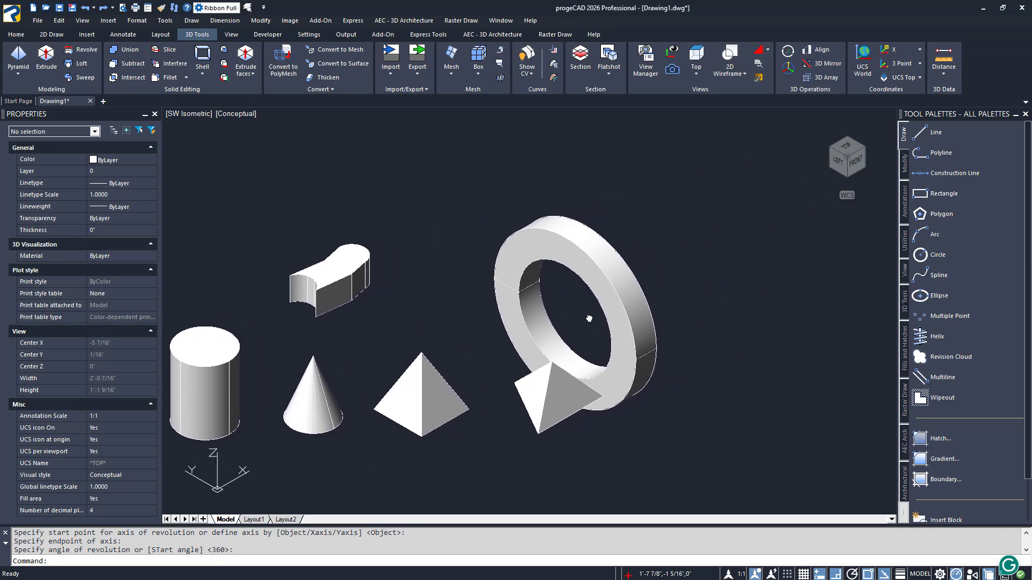
# Move the ring up and to the right, clear of the pyramid.
pyautogui.scroll(3, 586, 315)
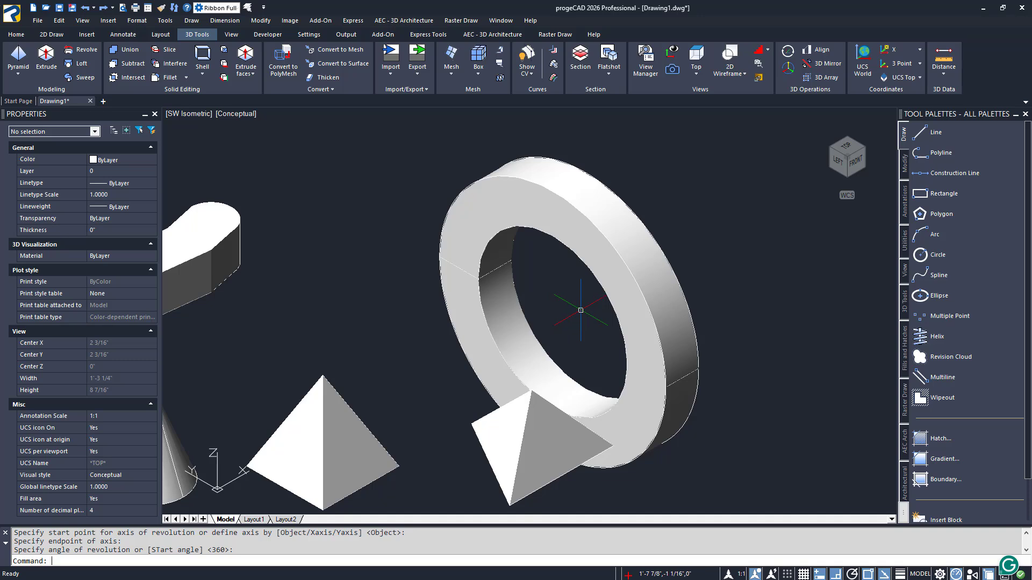
pyautogui.write('m')
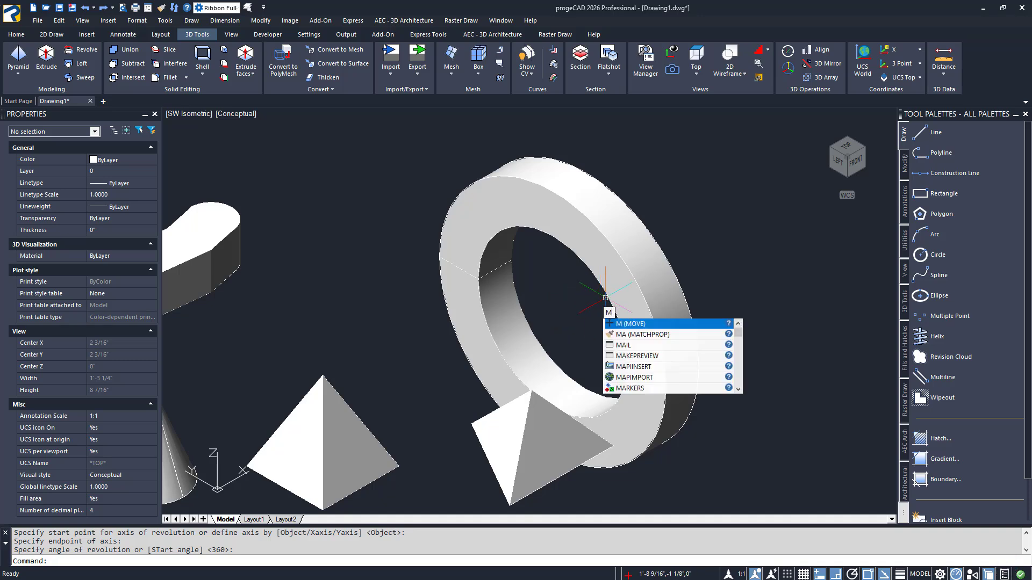
pyautogui.press('Return')
pyautogui.click(606, 298)
pyautogui.press('Return')
pyautogui.click(583, 312)
pyautogui.click(696, 252)
# Window-select the leftover small rectangle and erase it.
pyautogui.click(516, 281)
pyautogui.click(478, 252)
pyautogui.press('Delete')
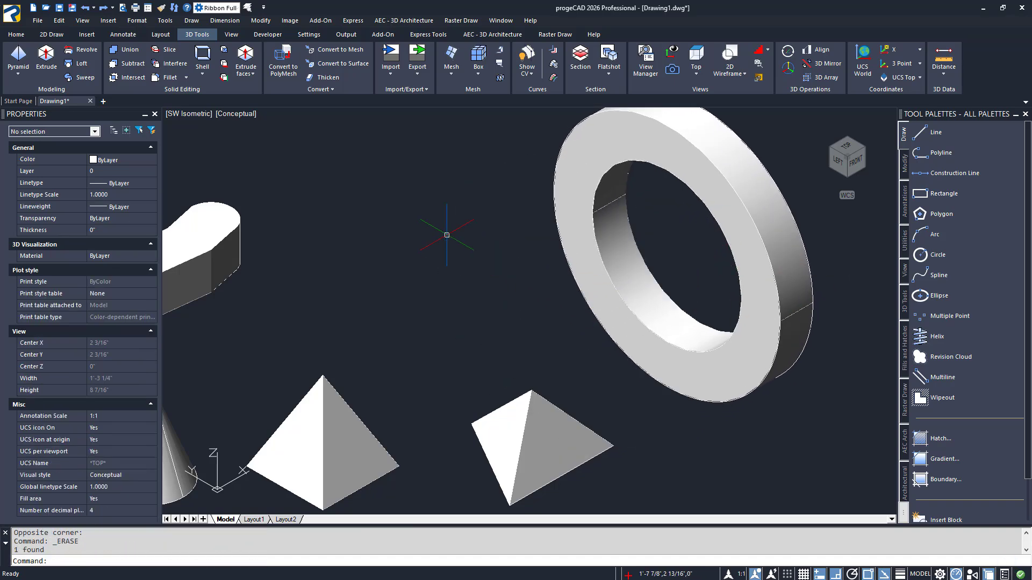
pyautogui.scroll(-4, 444, 236)
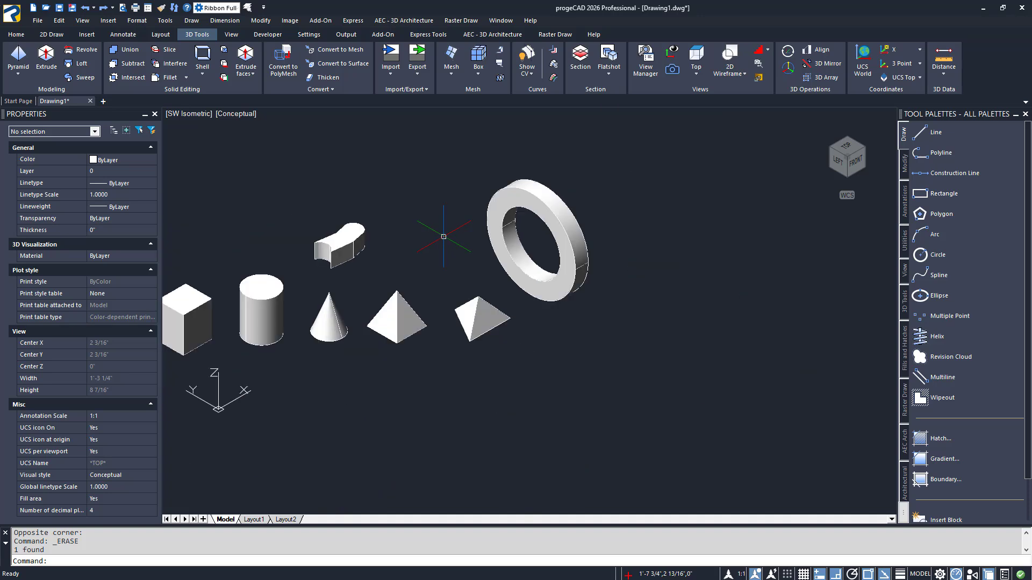
pyautogui.click(443, 237)
pyautogui.press('Escape')
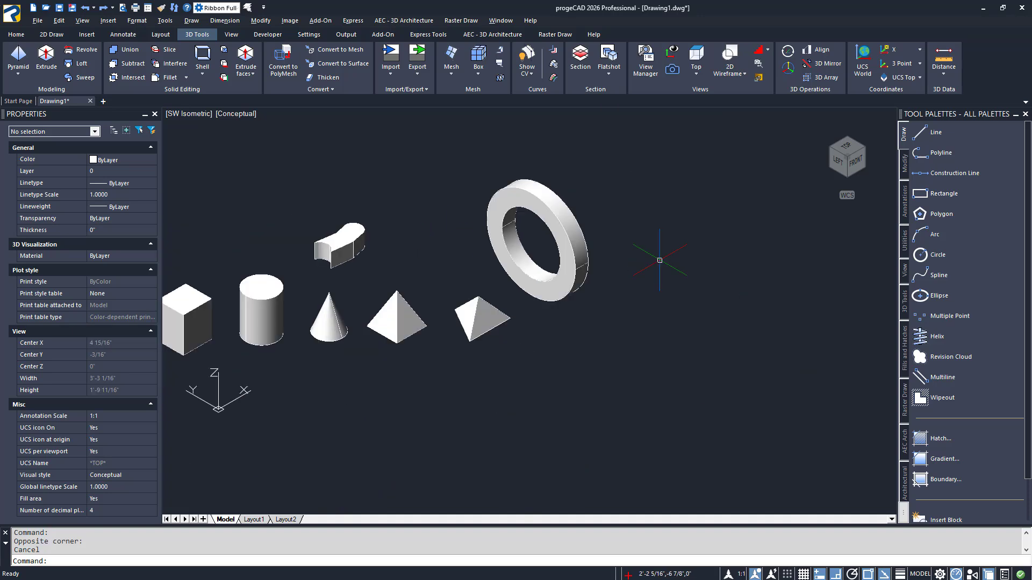
# Paste the three copied circle profiles into the drawing.
pyautogui.moveTo(659, 260); pyautogui.dragTo(534, 318, button='middle')
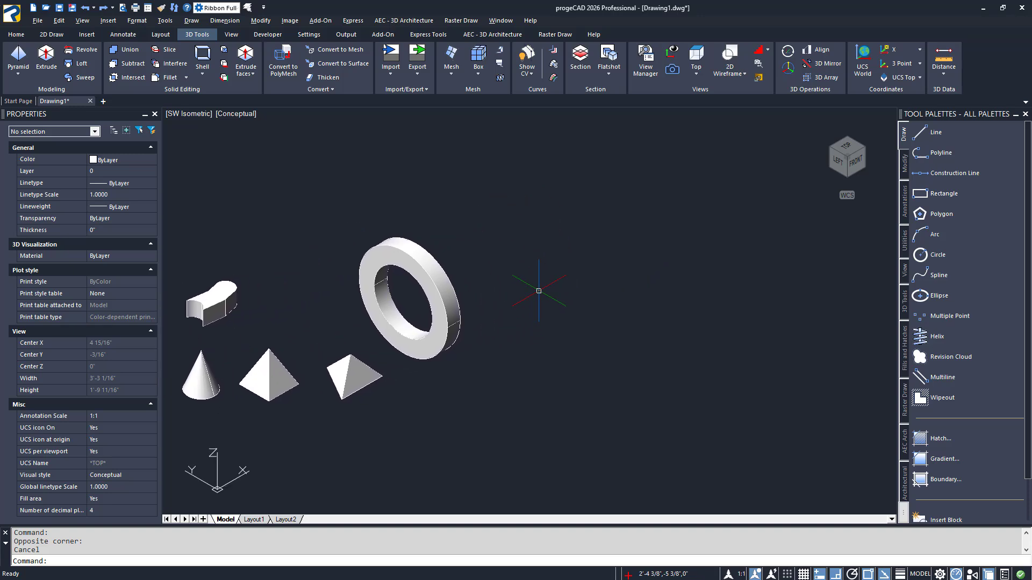
pyautogui.scroll(2, 539, 290)
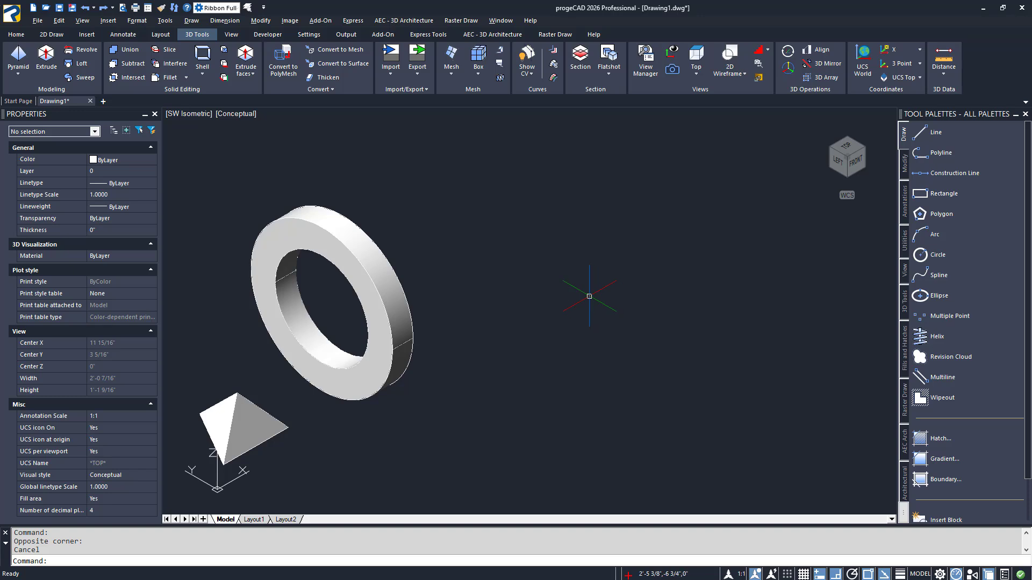
pyautogui.hotkey('ctrl', 'v')
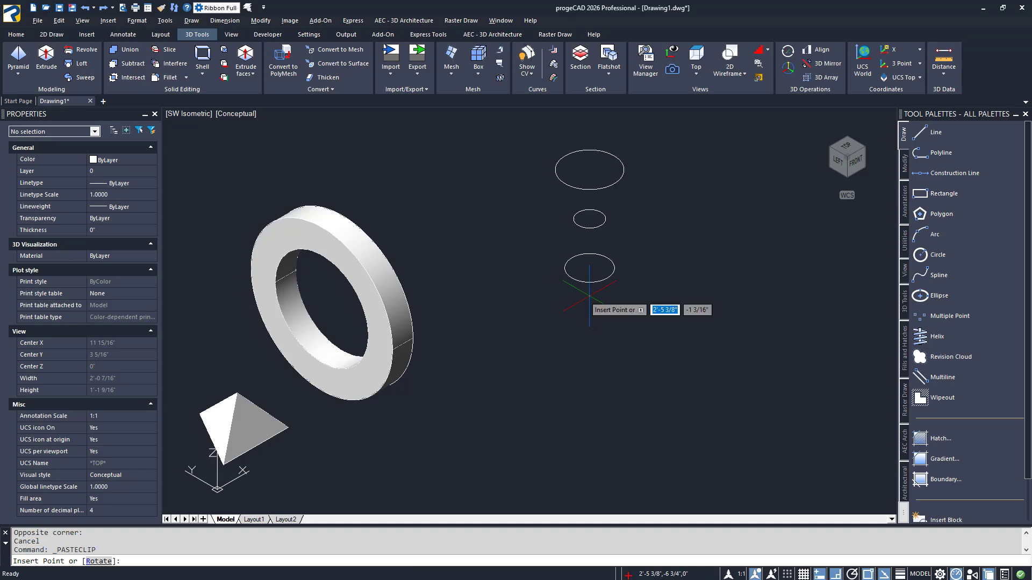
# Place the three pasted circles and loft them, bottom to top, into an hourglass solid.
pyautogui.click(594, 342)
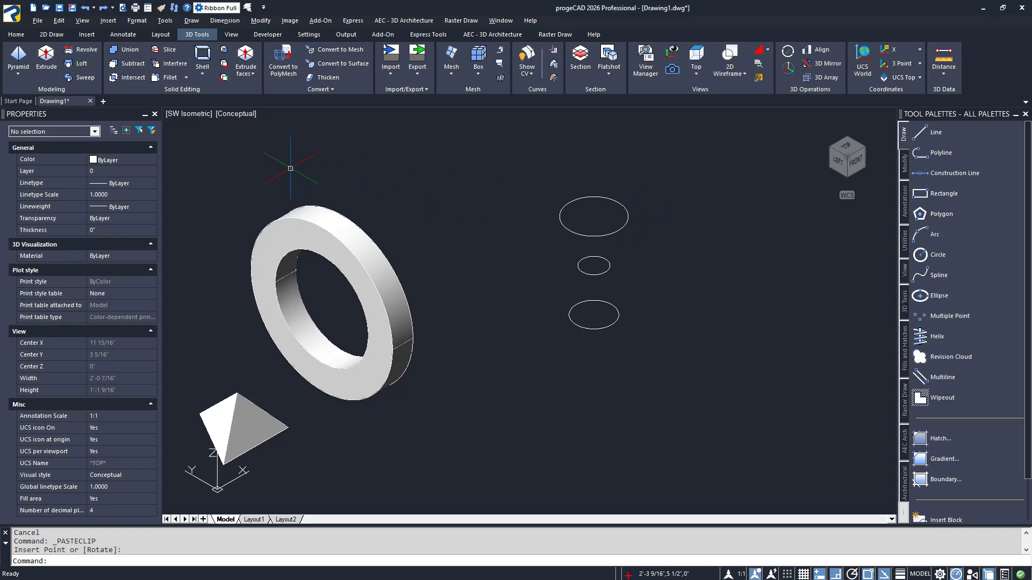
pyautogui.click(78, 63)
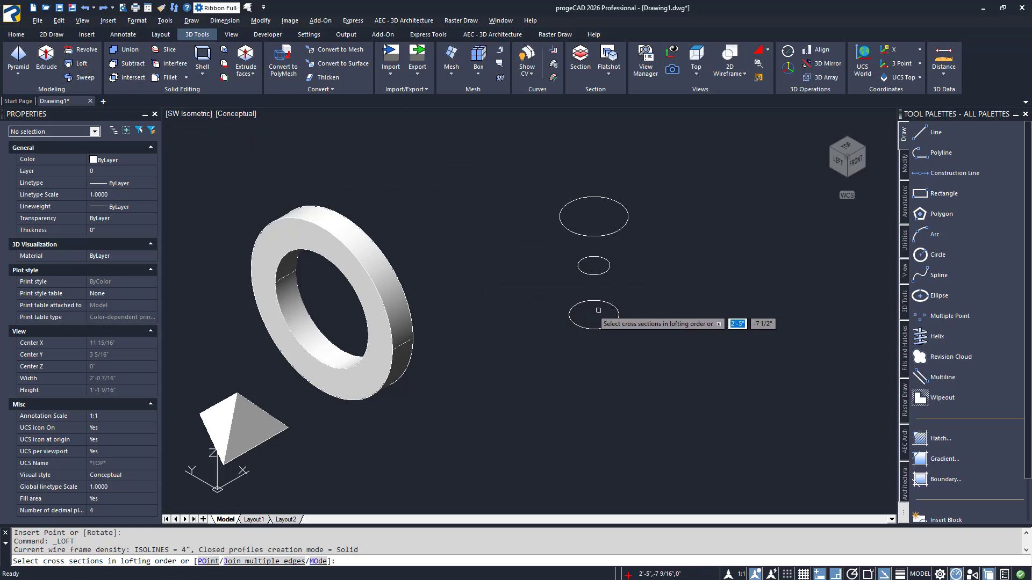
pyautogui.click(614, 308)
pyautogui.click(597, 274)
pyautogui.click(601, 233)
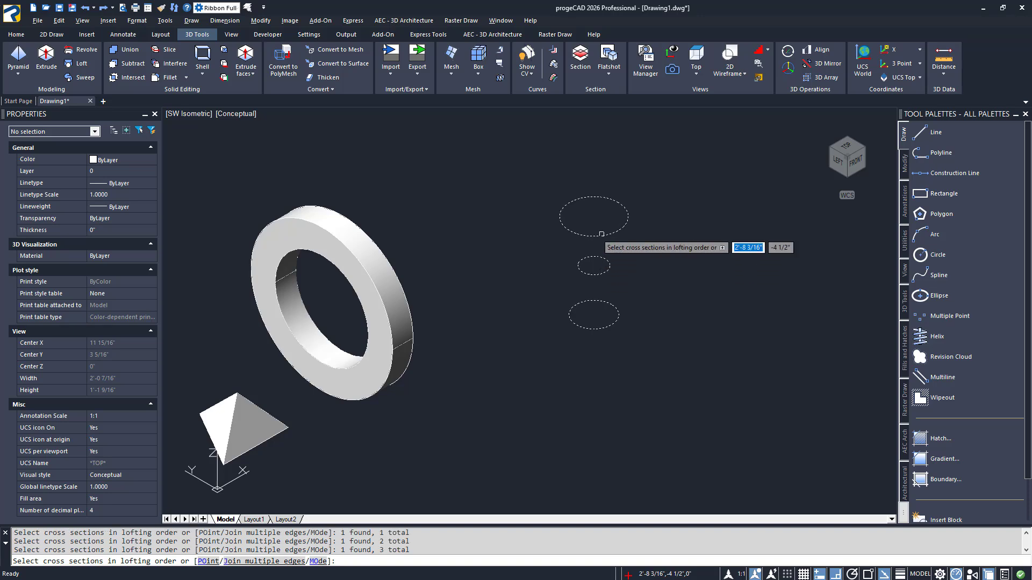
pyautogui.press('Return')
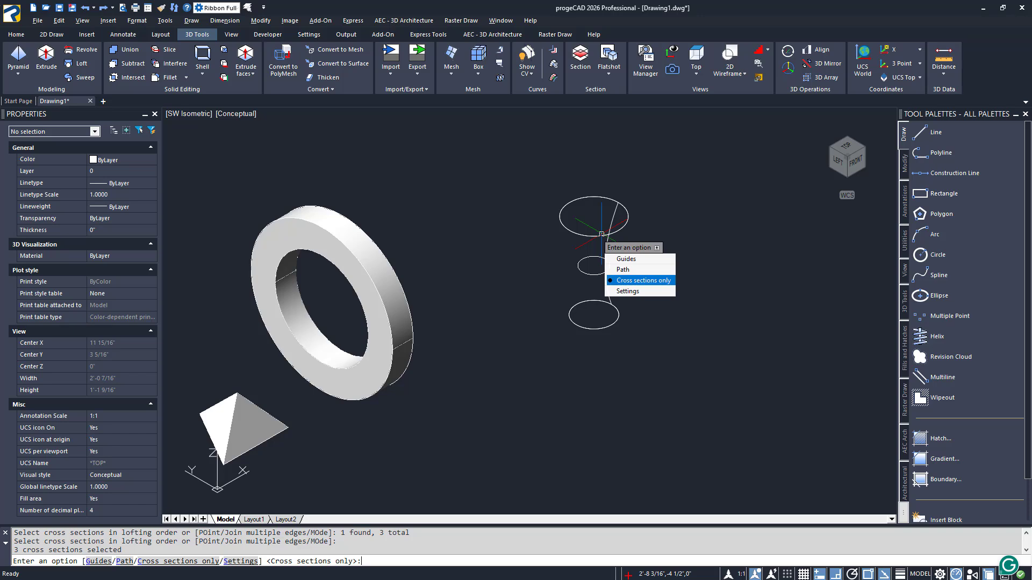
pyautogui.press('Return')
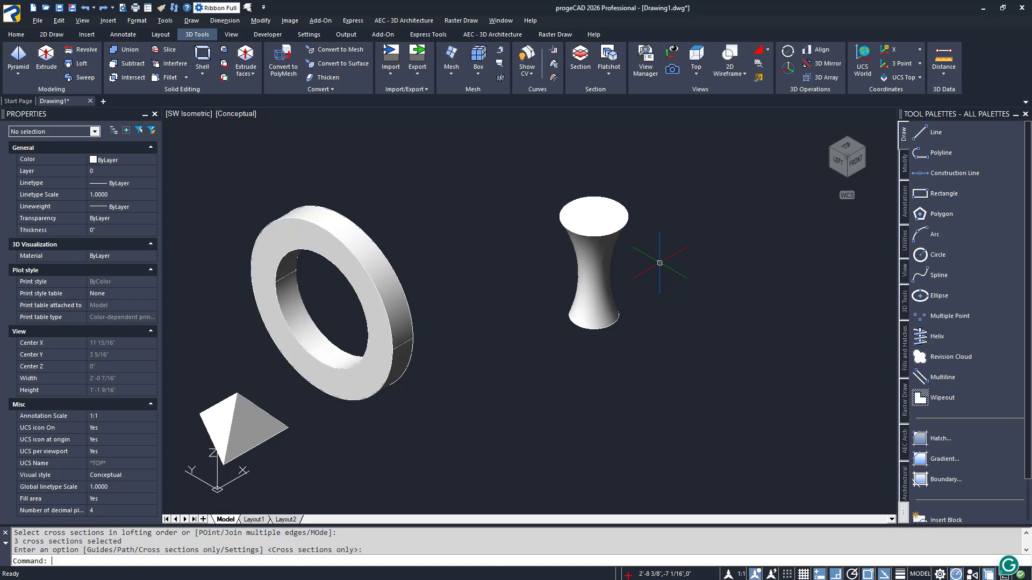
pyautogui.scroll(-3, 700, 359)
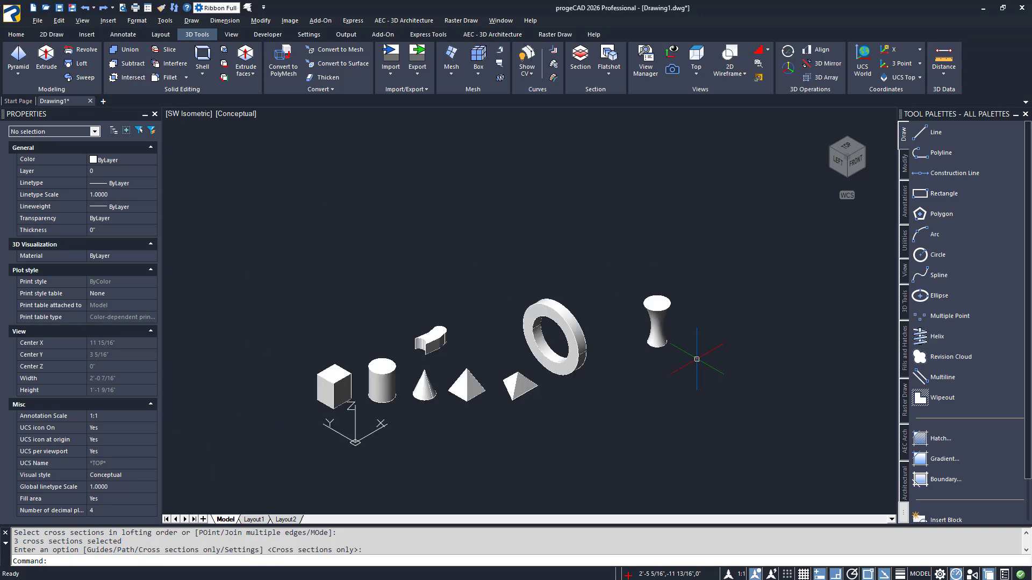
pyautogui.moveTo(715, 339); pyautogui.dragTo(712, 403, button='middle')
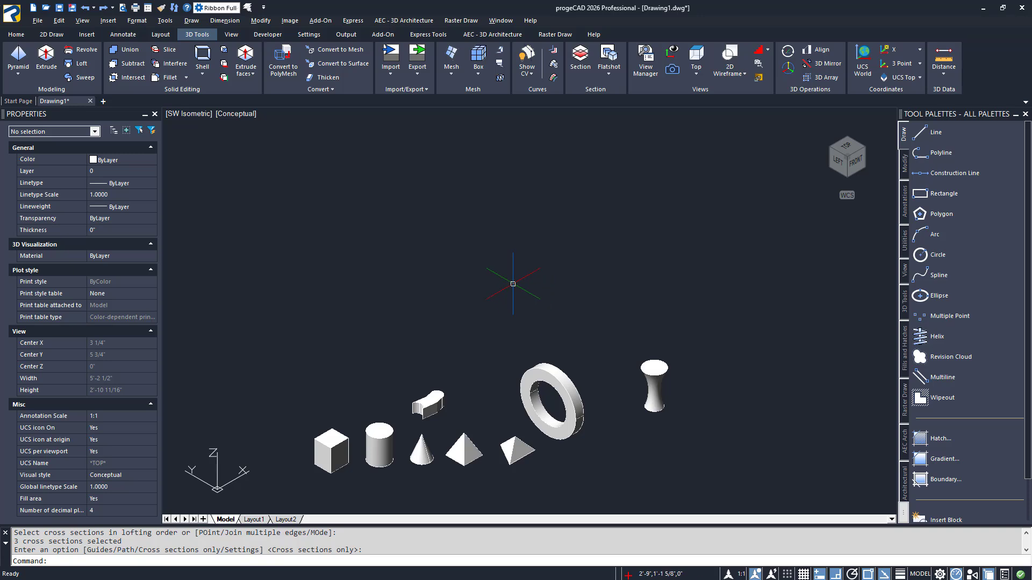
# Paste the helix and small circle above the solids, then sweep the circle along the helix.
pyautogui.hotkey('ctrl', 'v')
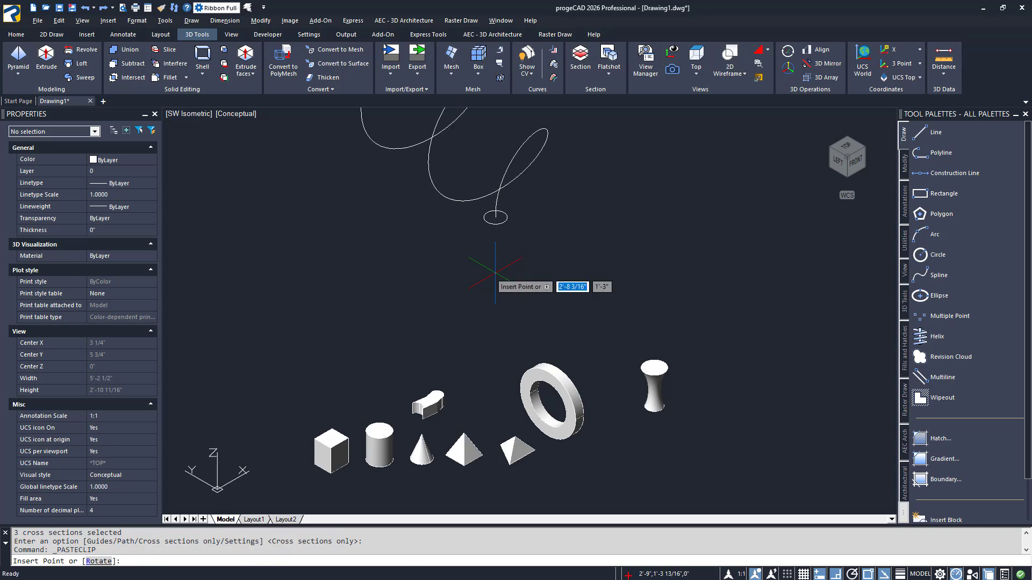
pyautogui.click(488, 348)
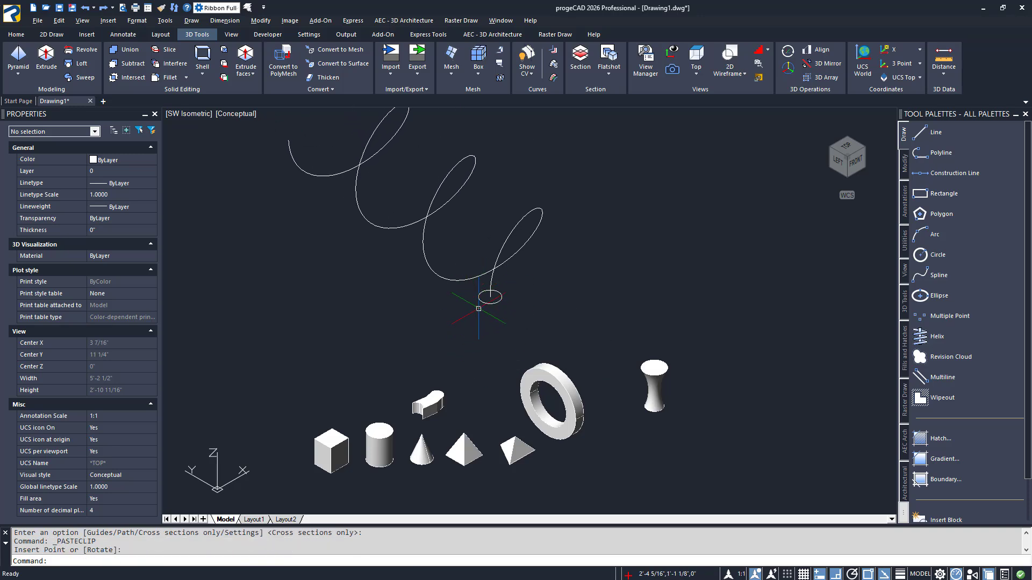
pyautogui.moveTo(542, 276); pyautogui.dragTo(564, 315, button='middle')
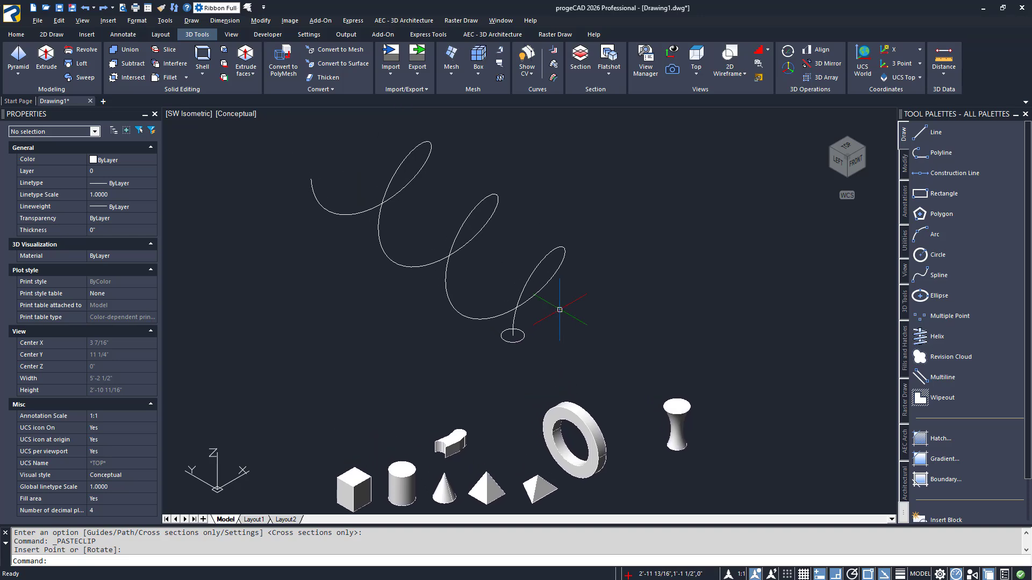
pyautogui.click(81, 76)
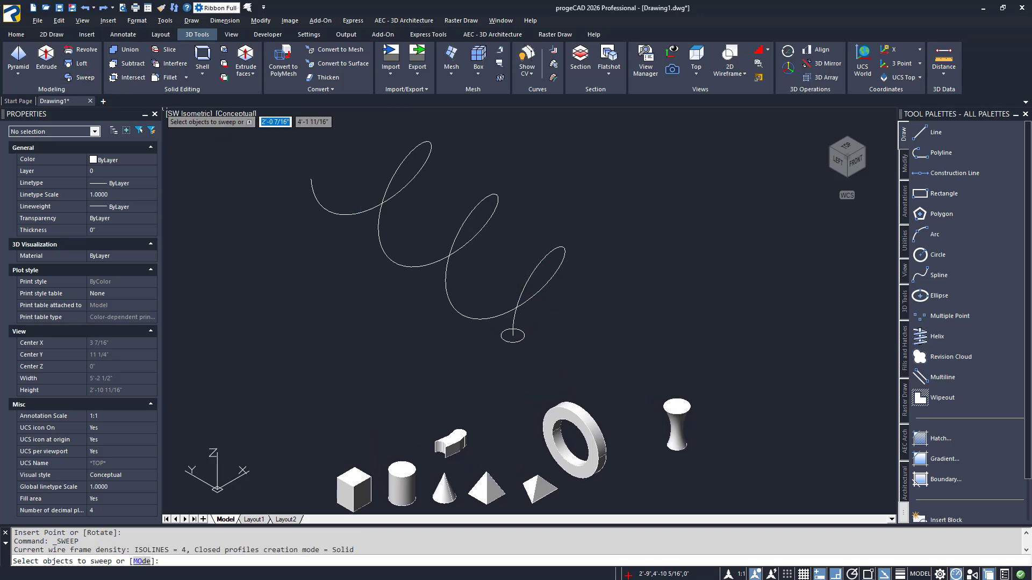
pyautogui.click(500, 335)
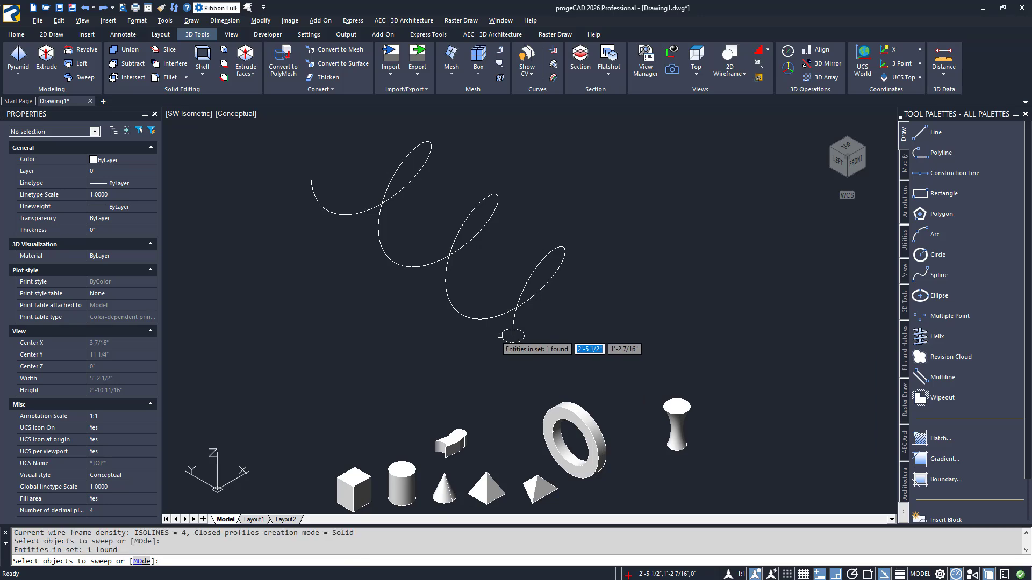
pyautogui.press('Return')
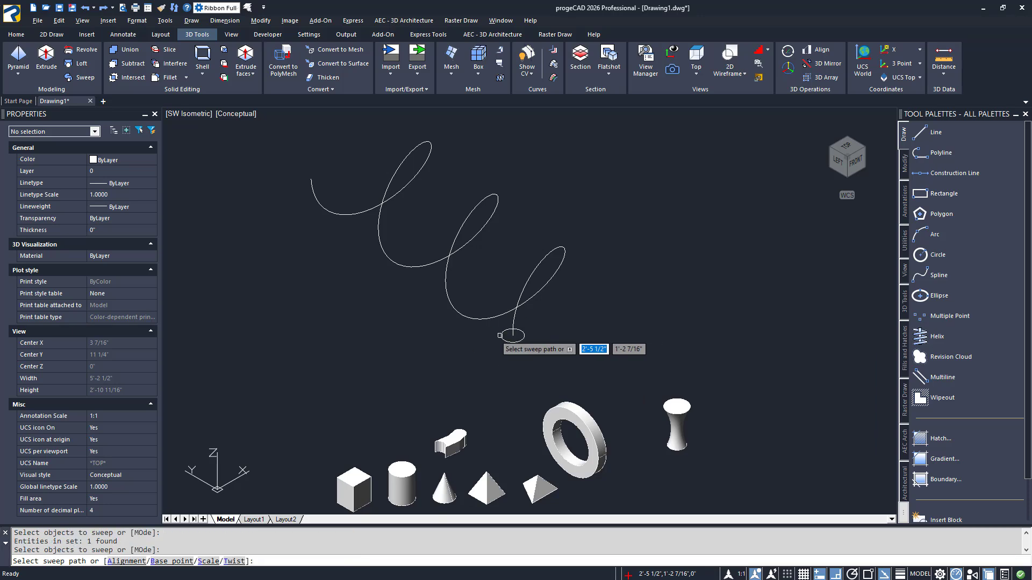
pyautogui.click(475, 318)
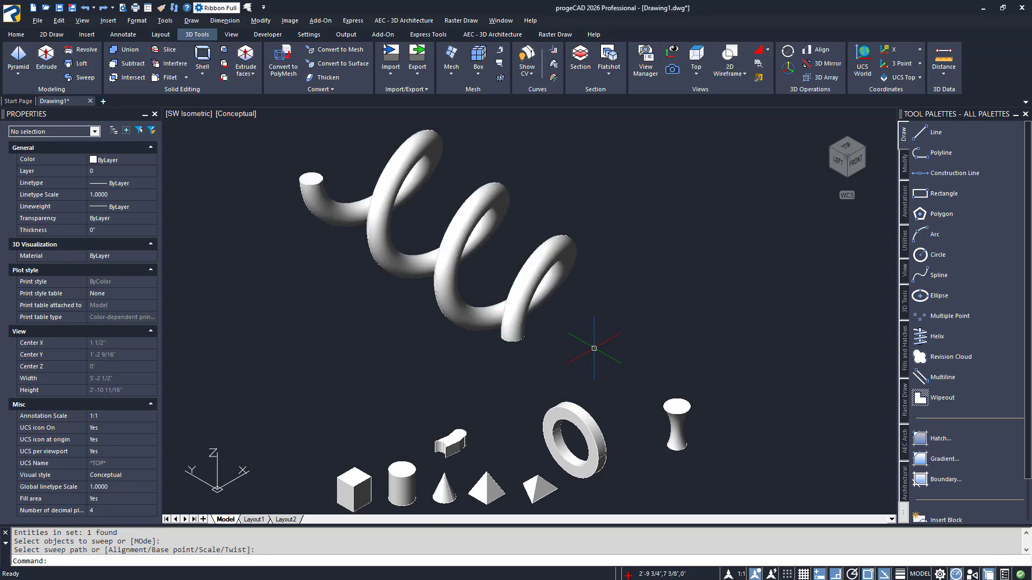
# Orbit to a near-front view and switch the coordinate system from TOP to World.
pyautogui.keyDown('shift'); pyautogui.moveTo(596, 345); pyautogui.dragTo(594, 306, button='middle'); pyautogui.keyUp('shift')
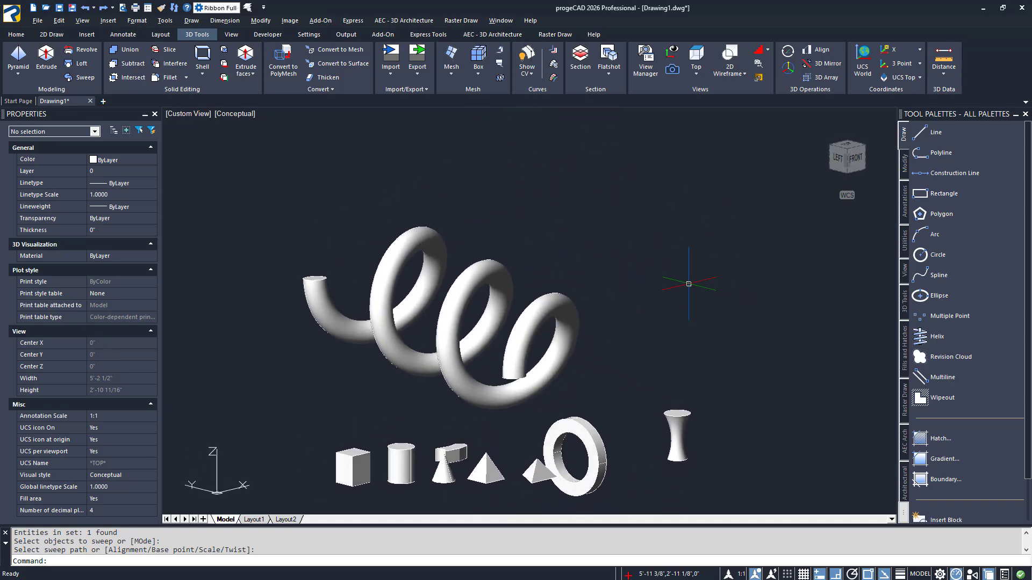
pyautogui.click(846, 195)
pyautogui.click(867, 203)
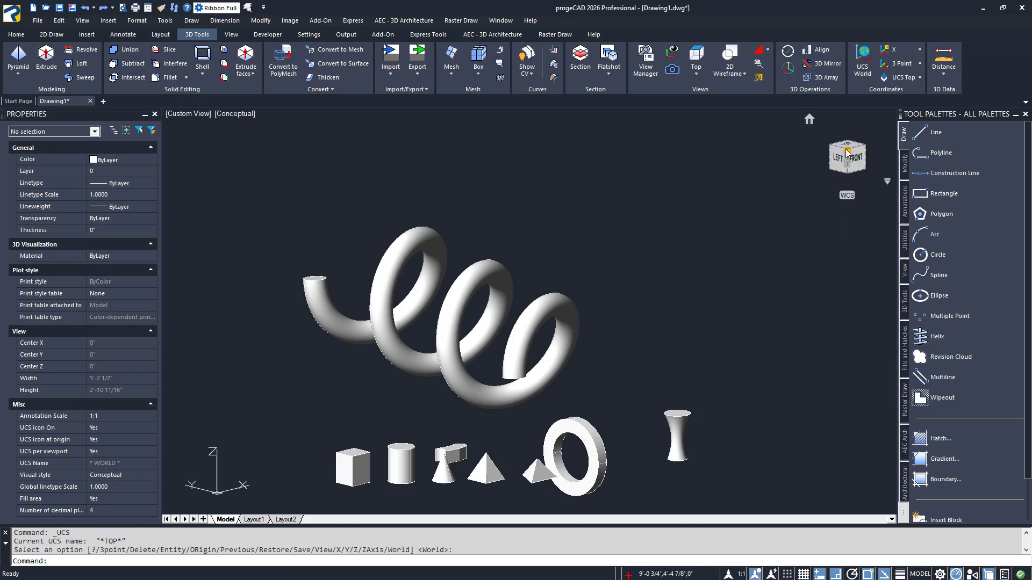